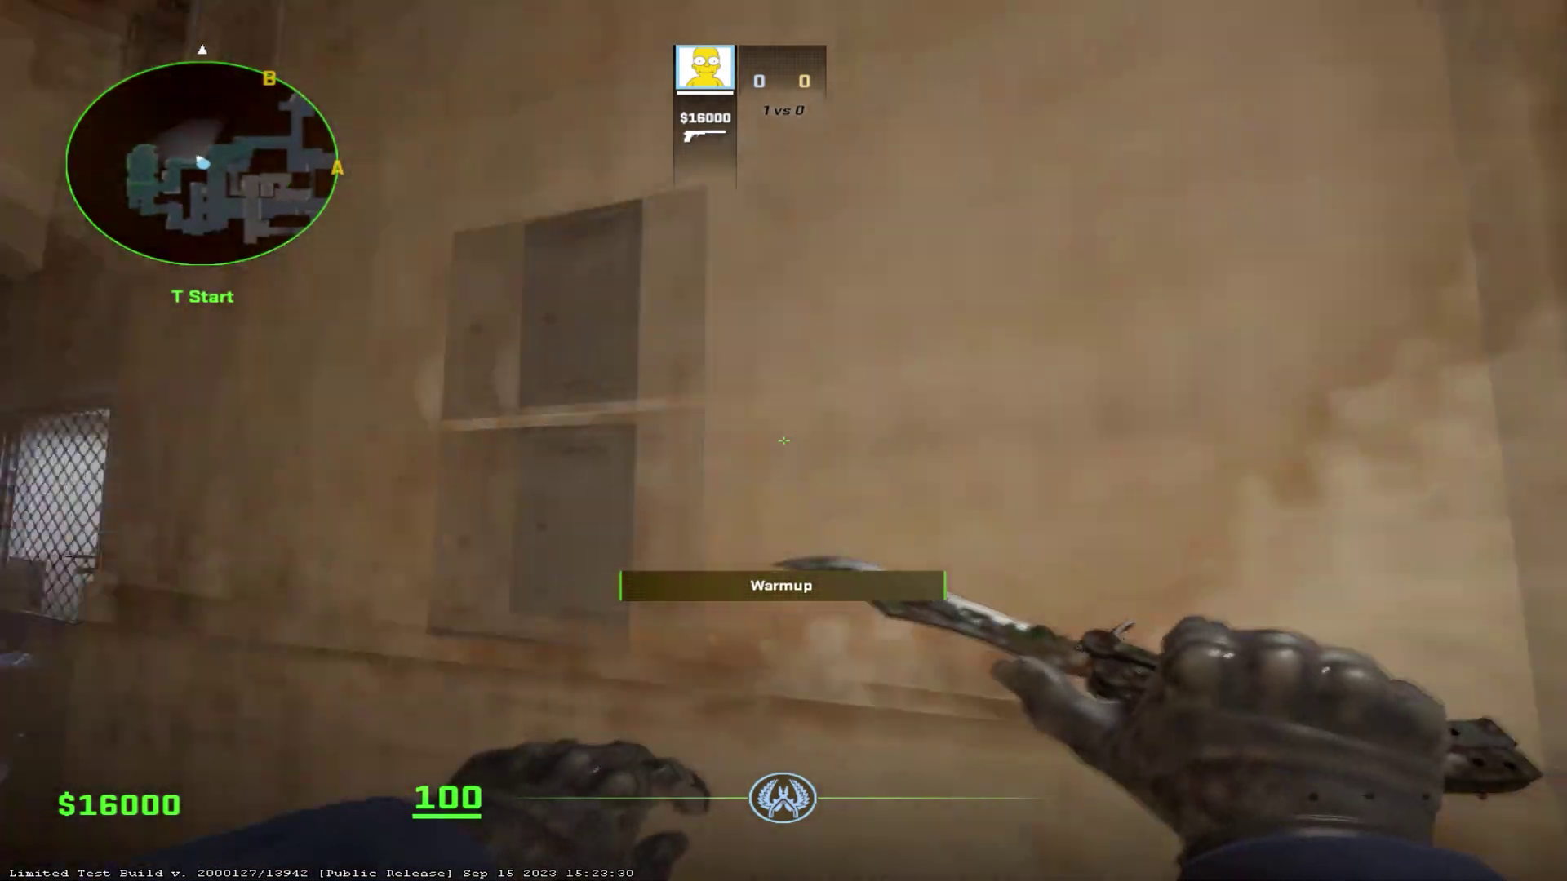
{"action": "key", "text": "w"}
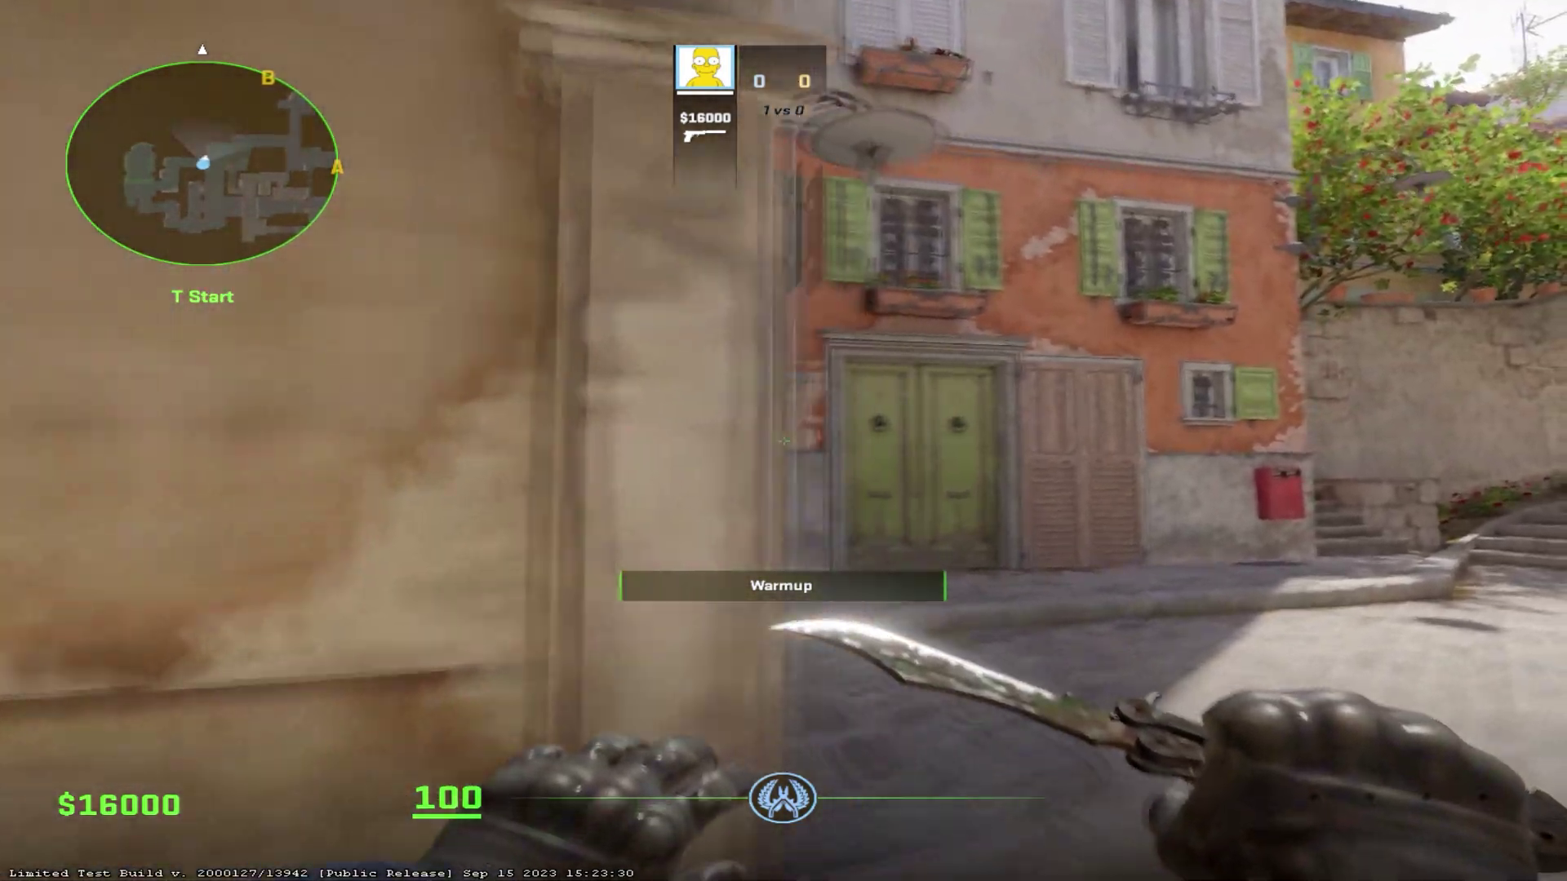
{"action": "key", "text": "2"}
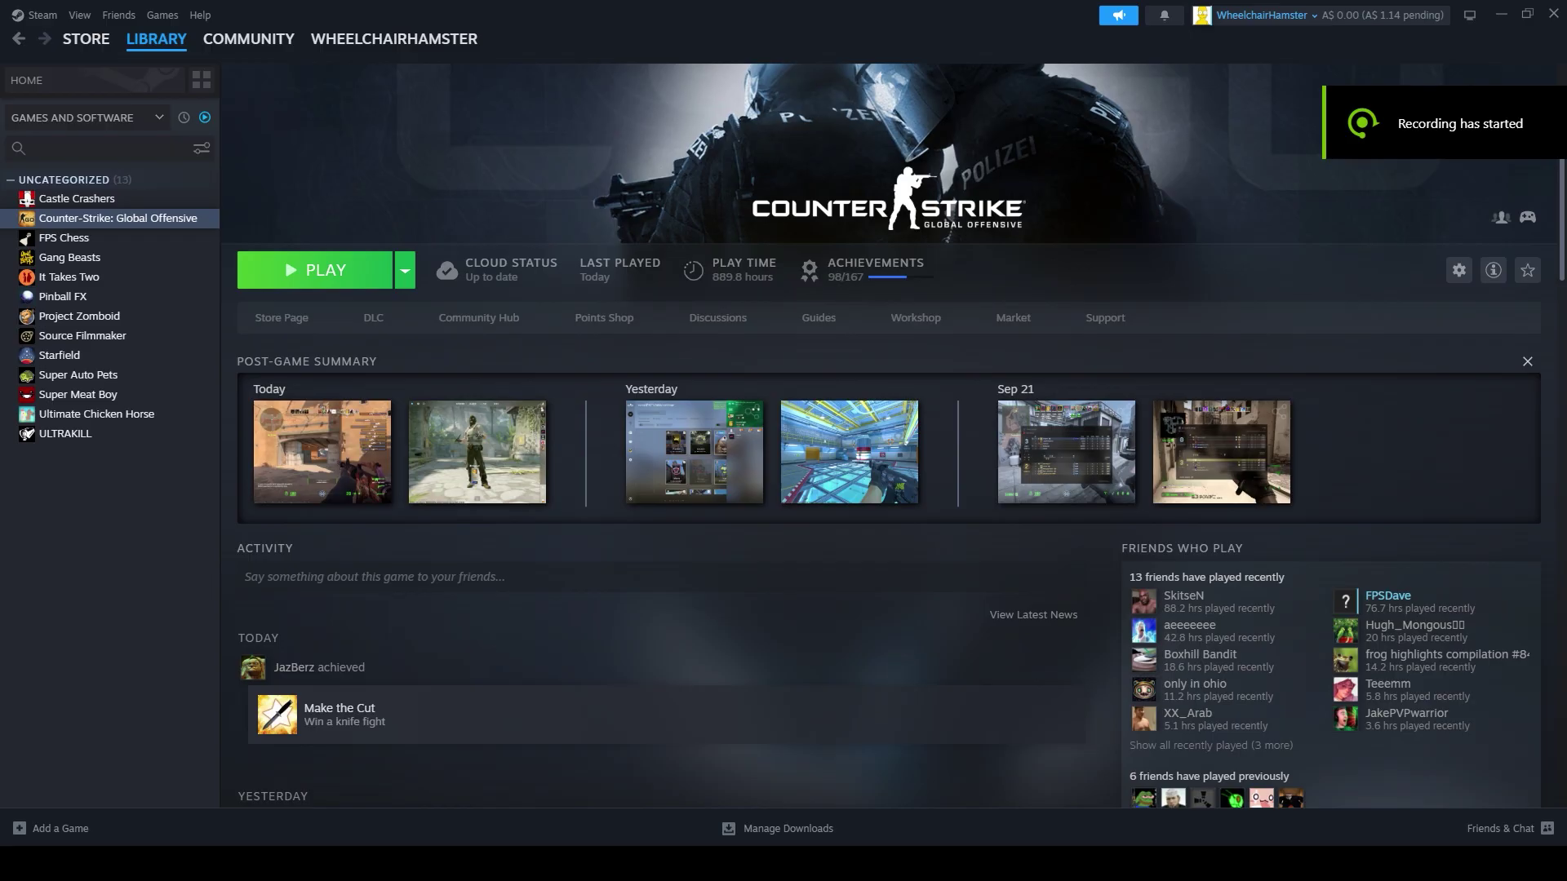
Step: Switch to Google Drive in the browser and download the ULTRA LOW QUALITY FILE folder from the shared cs2 file folder
{"action": "key", "text": "alt+Tab"}
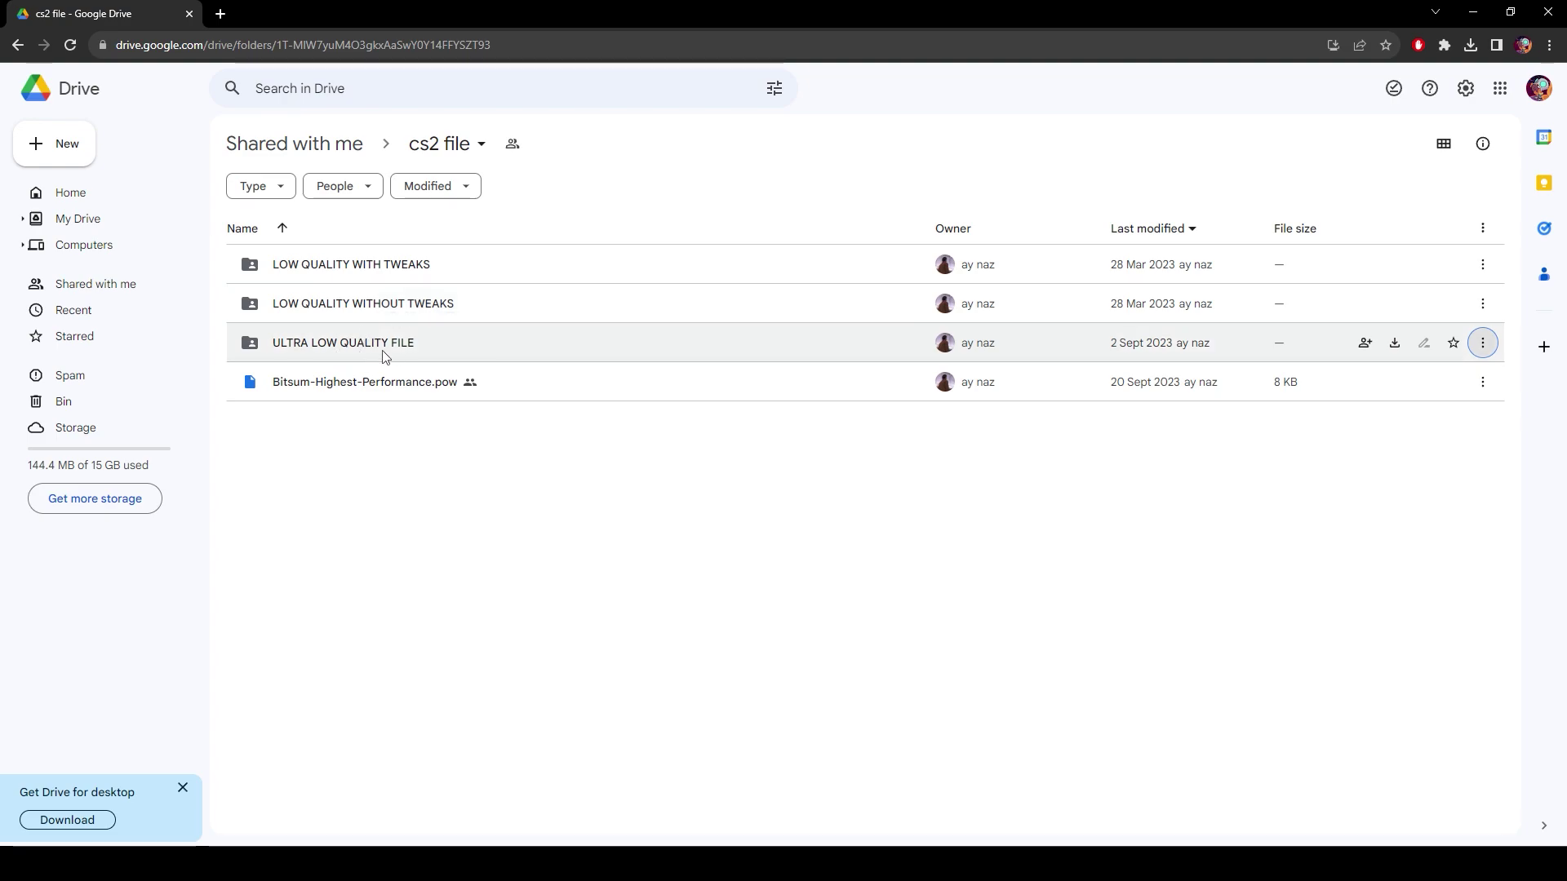
{"action": "left_click", "coordinate": [1485, 343]}
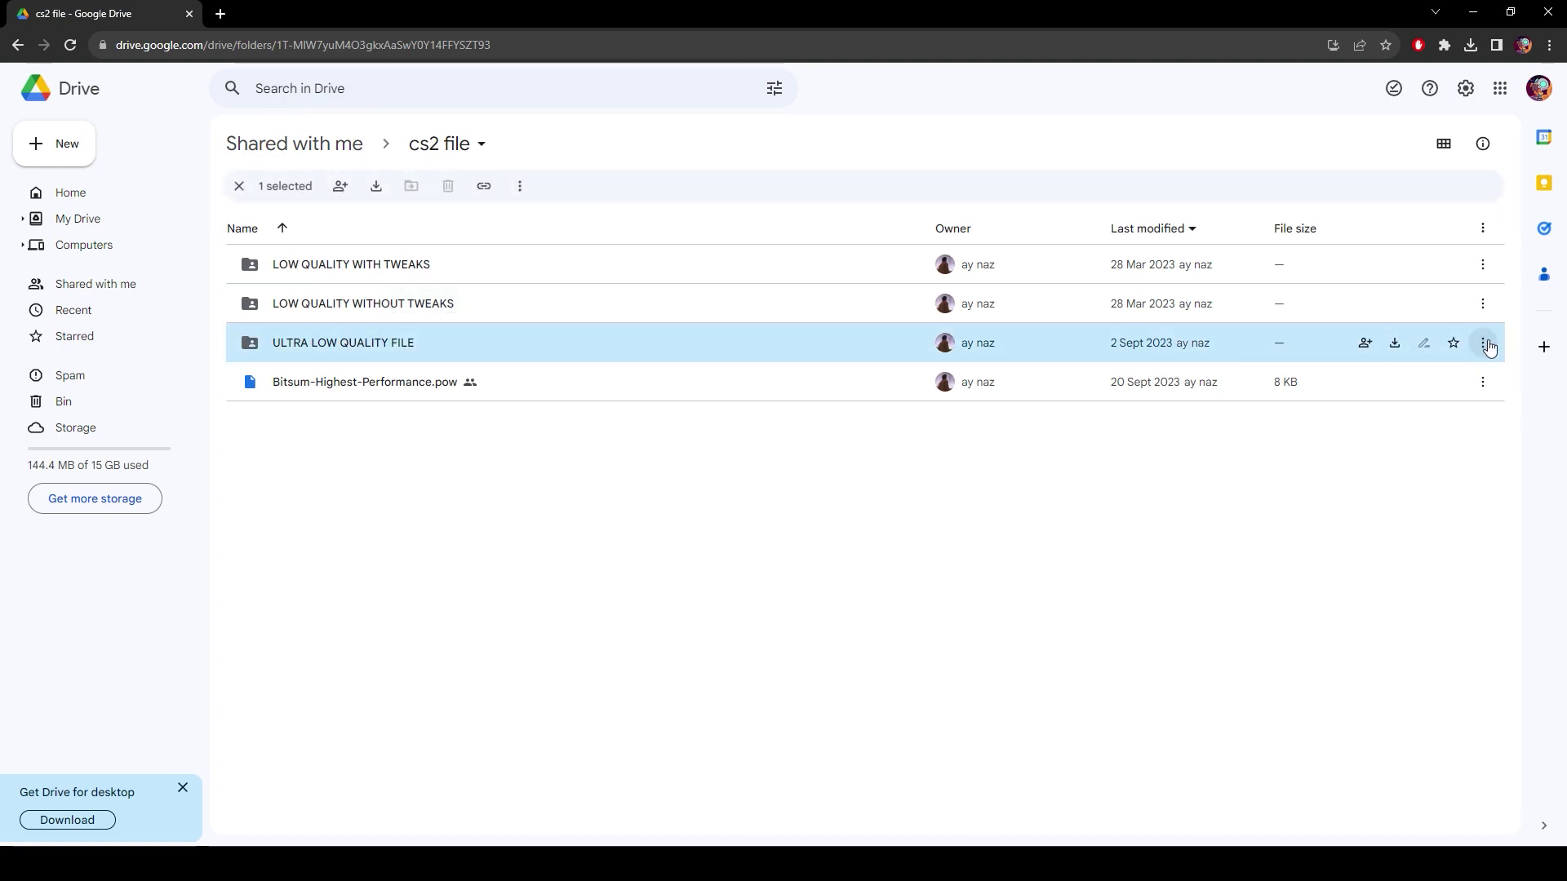
{"action": "left_click", "coordinate": [1307, 414]}
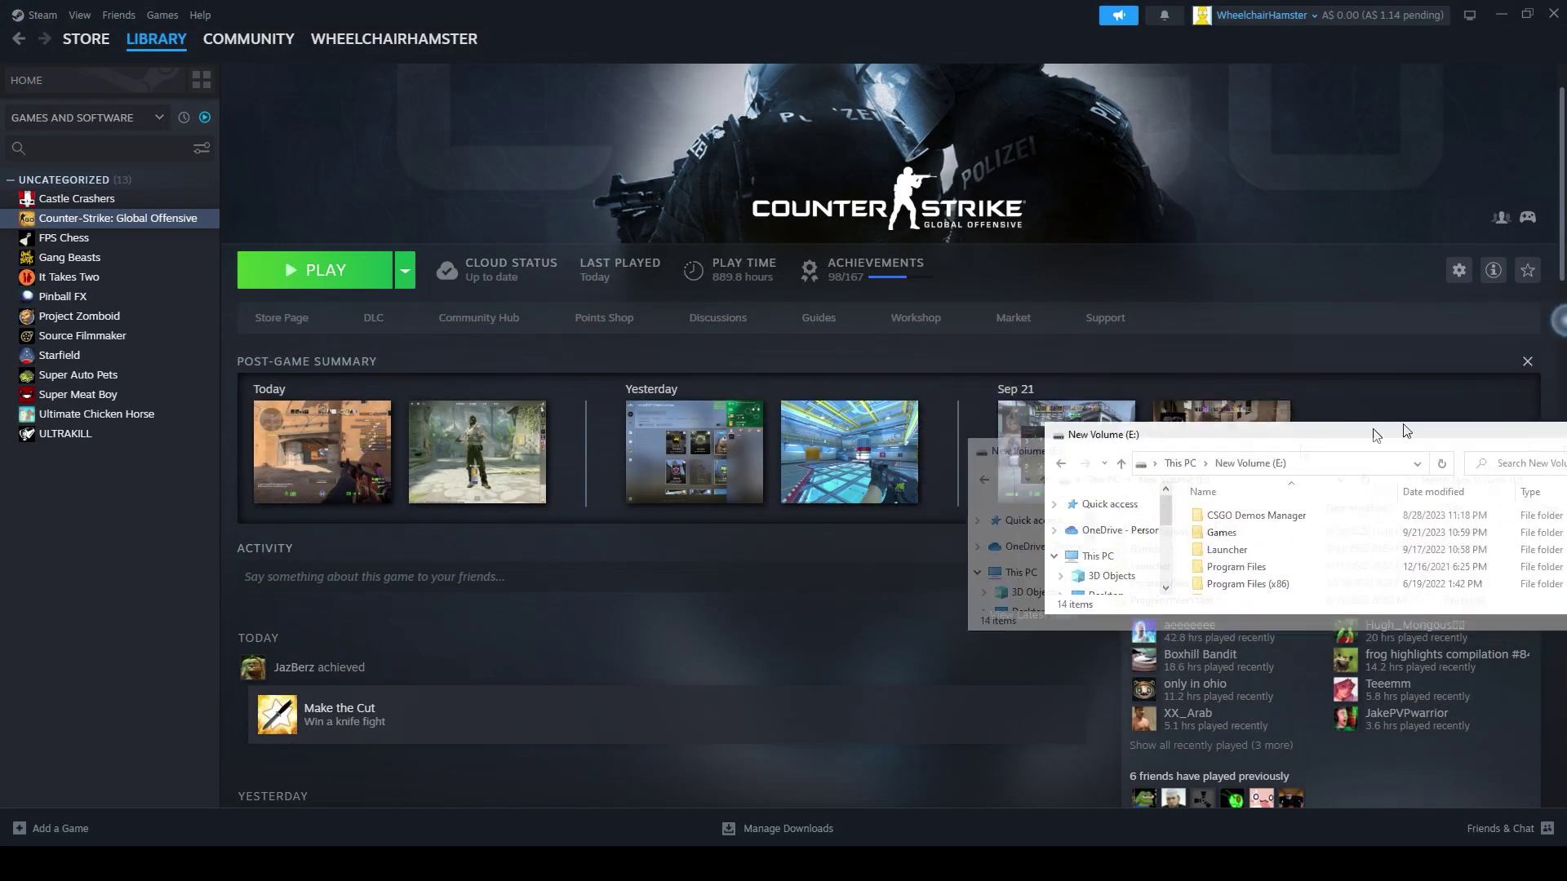
Step: Maximize the File Explorer window of New Volume (E:) and open the userdata folder inside Steam
{"action": "left_click_drag", "start_coordinate": [1224, 445], "coordinate": [540, 1]}
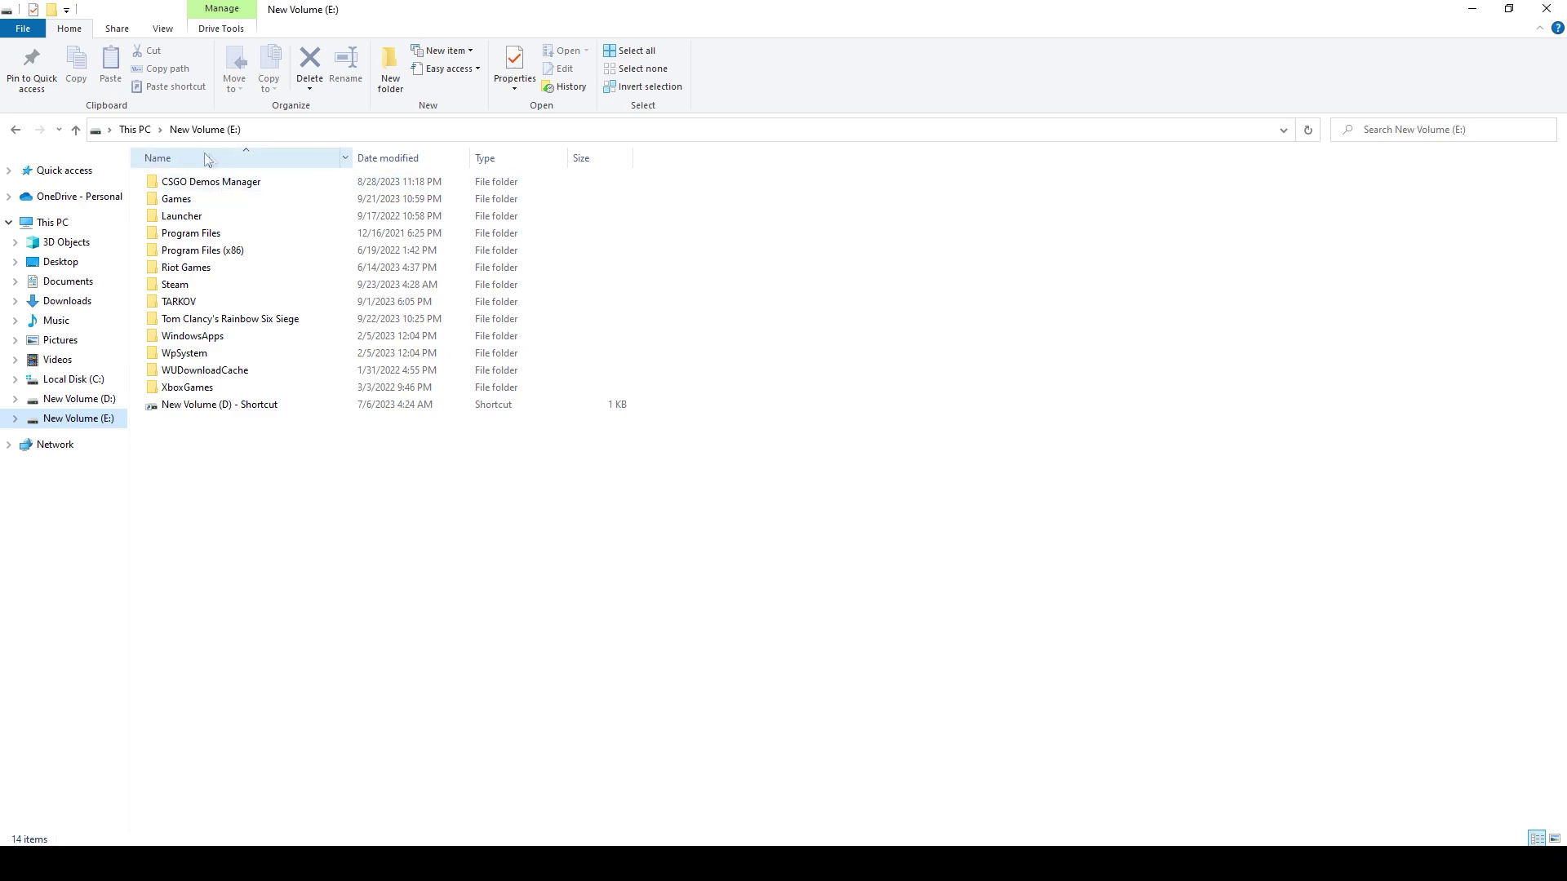
{"action": "left_click", "coordinate": [179, 283]}
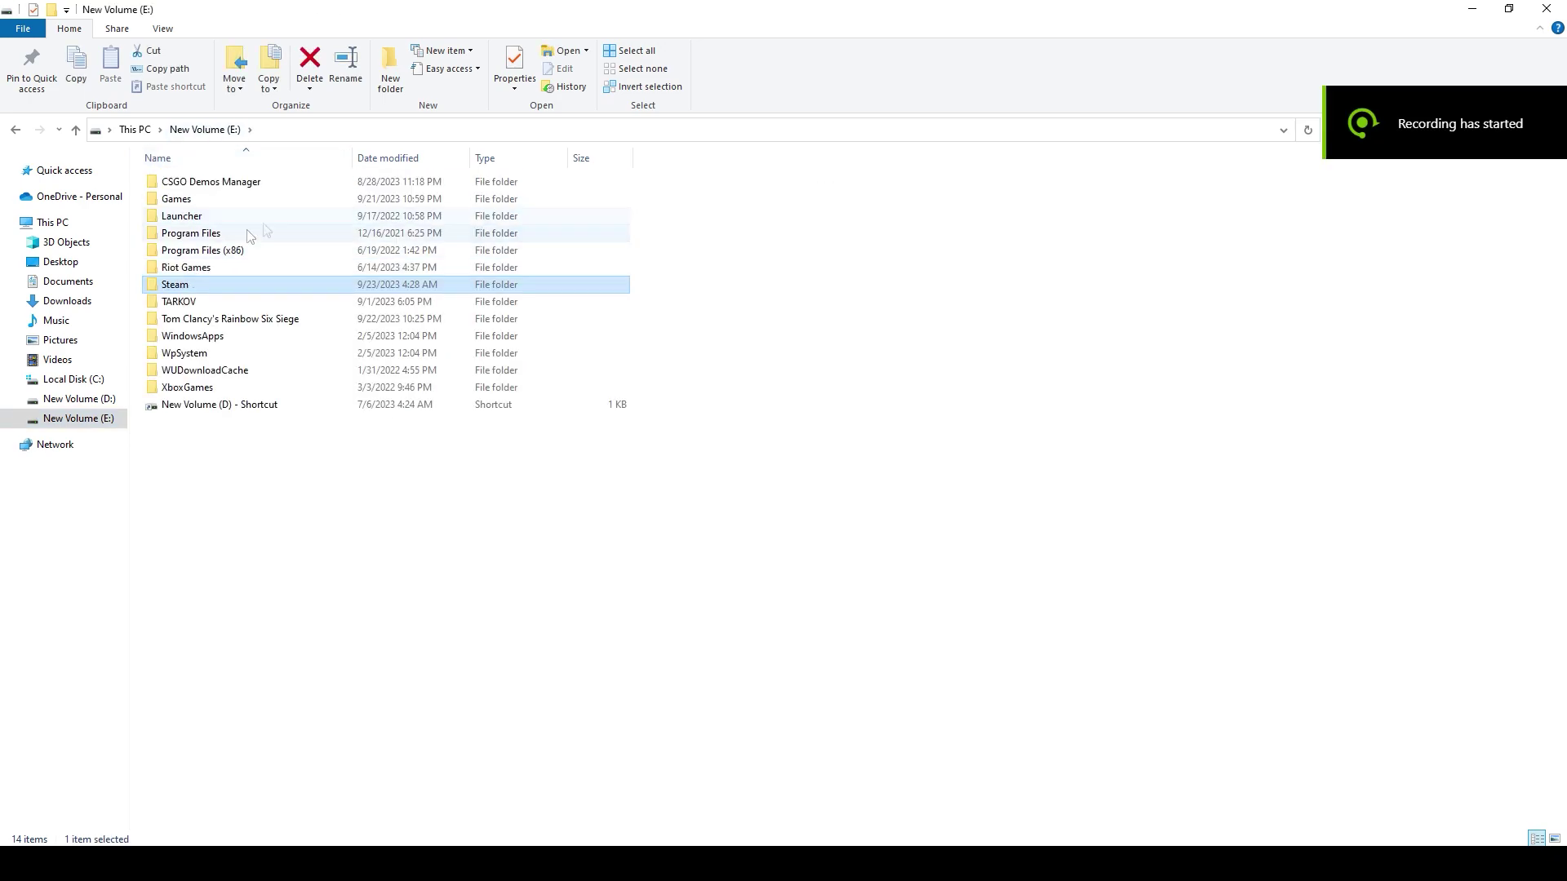
{"action": "double_click", "coordinate": [178, 286]}
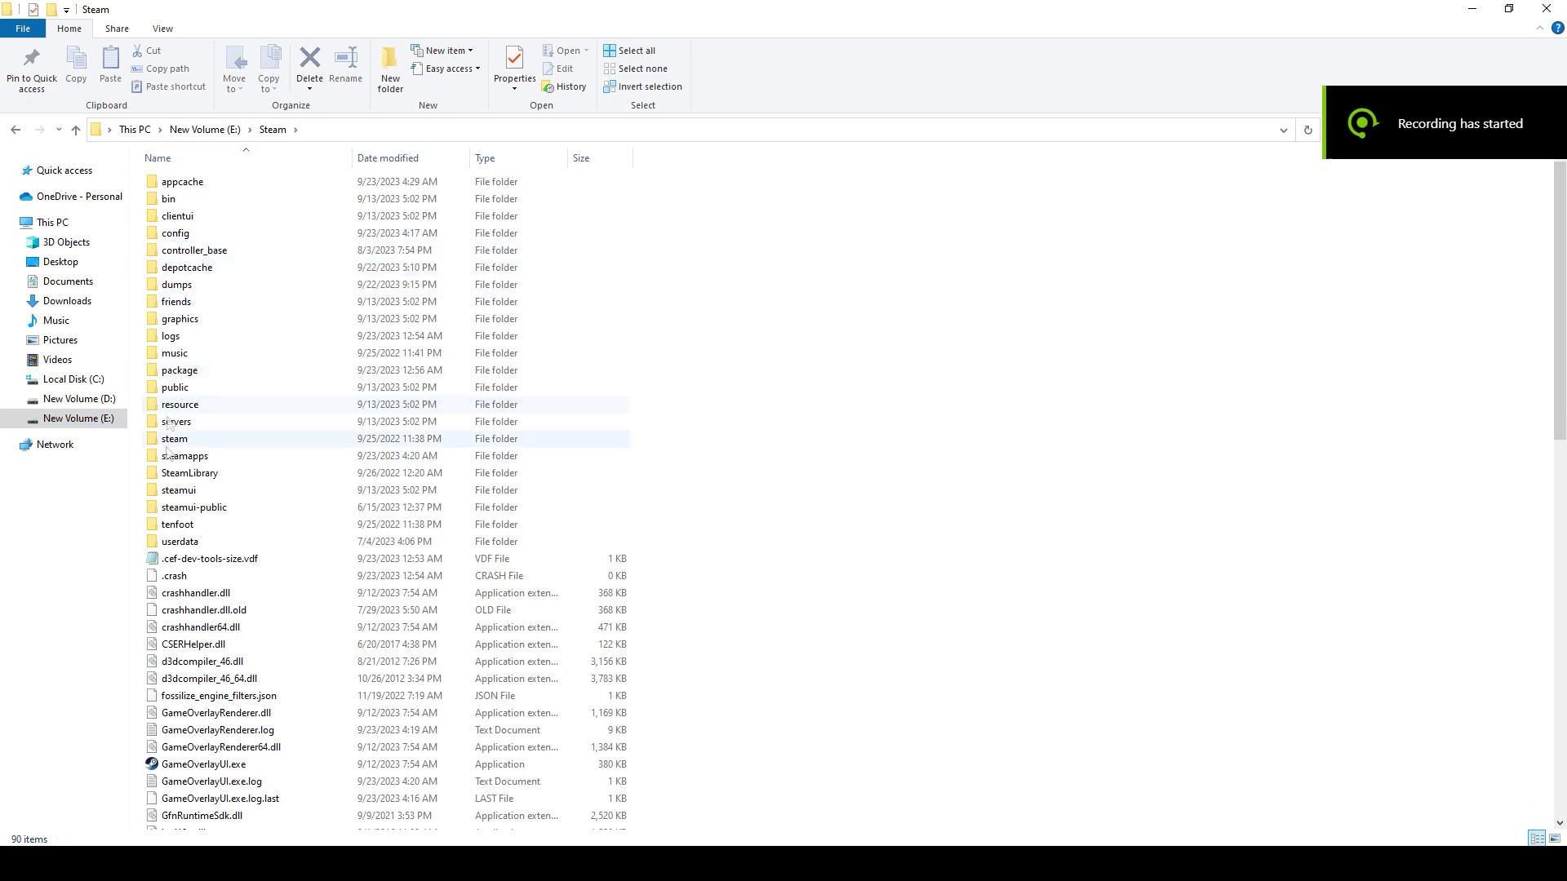
{"action": "left_click", "coordinate": [170, 545]}
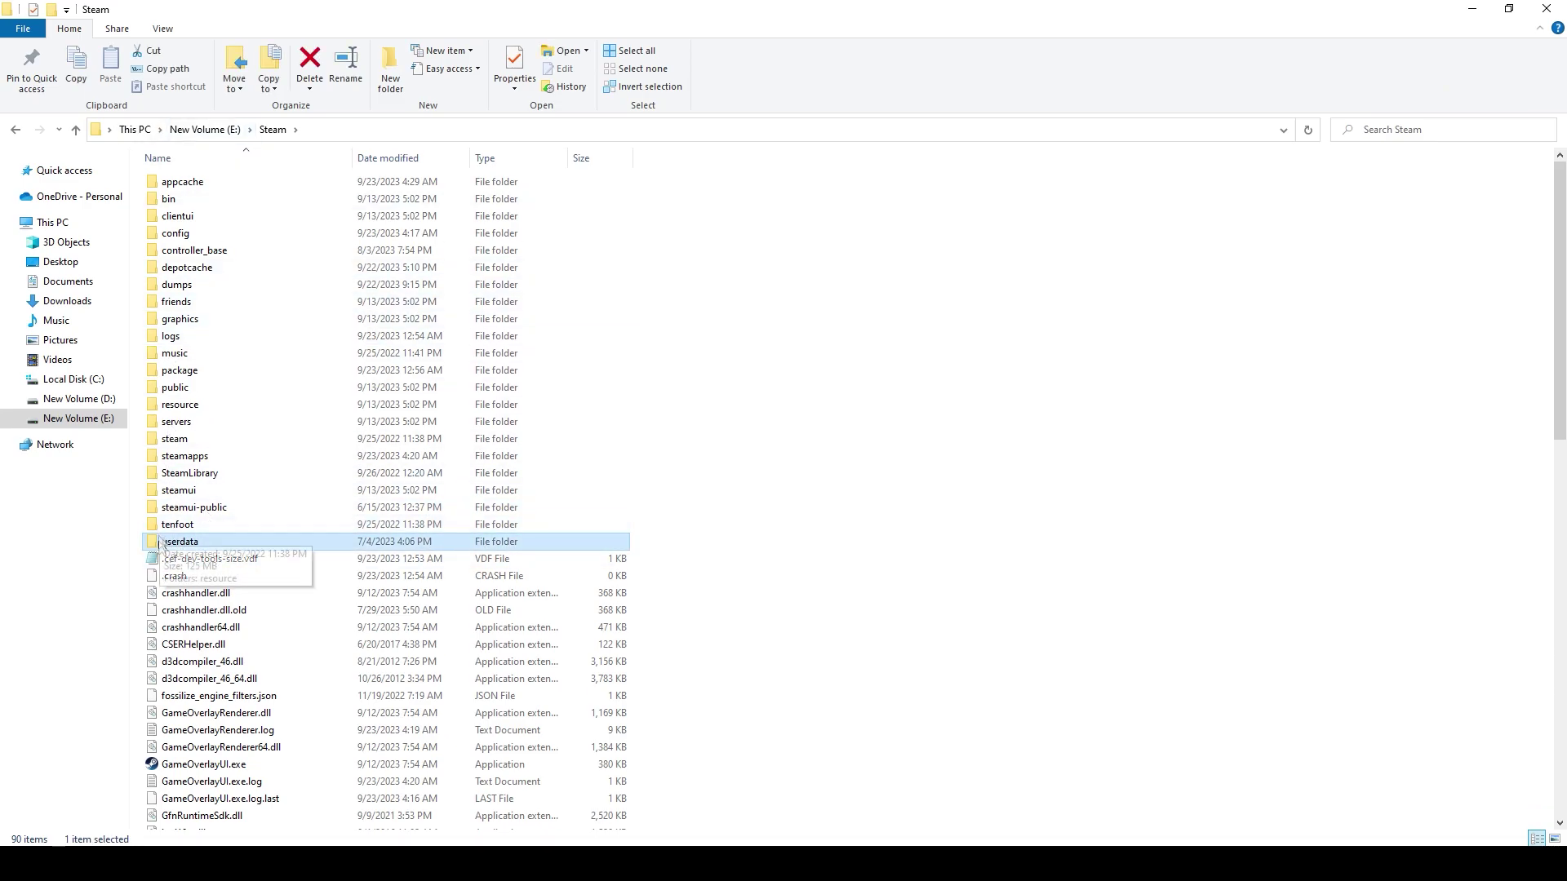
{"action": "double_click", "coordinate": [175, 546]}
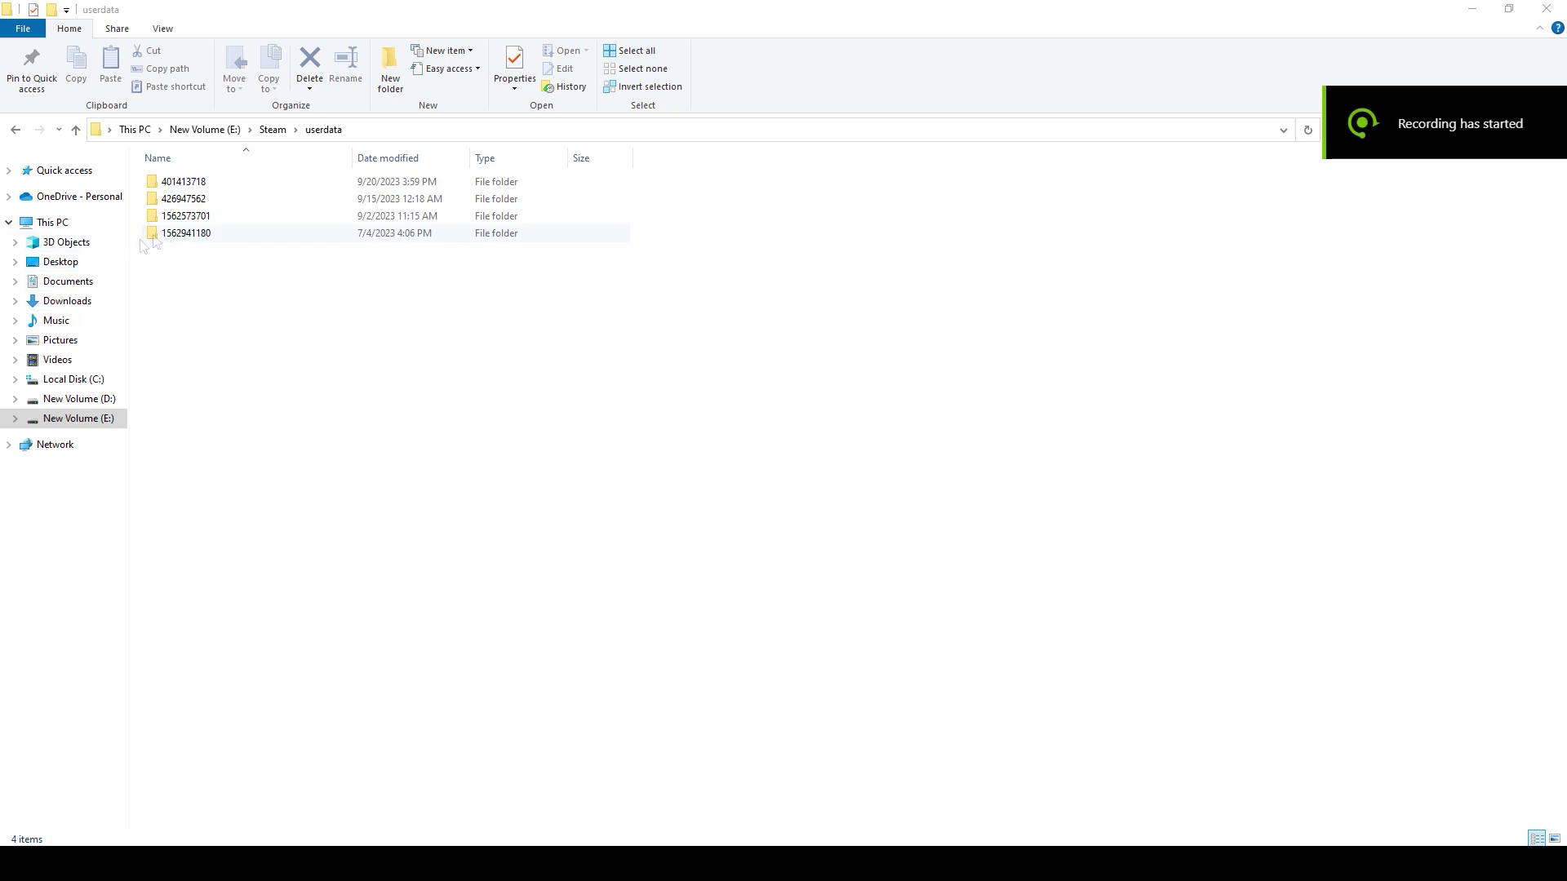
Step: Open the first account folder in userdata and go to its 730 > local > cfg folder to examine the config files
{"action": "left_click", "coordinate": [188, 237]}
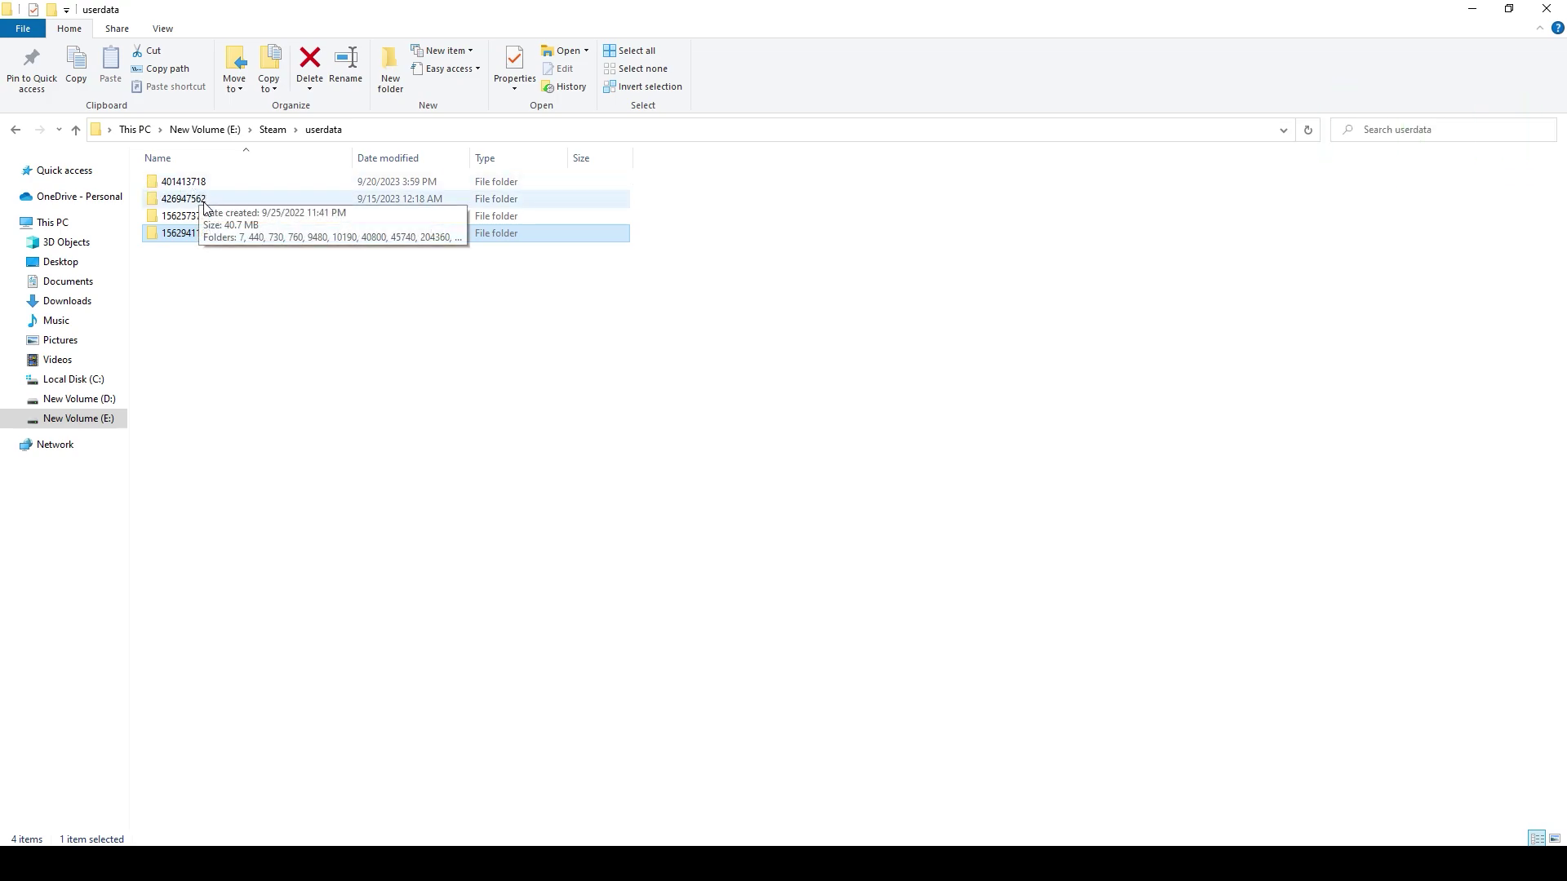
{"action": "left_click", "coordinate": [220, 385]}
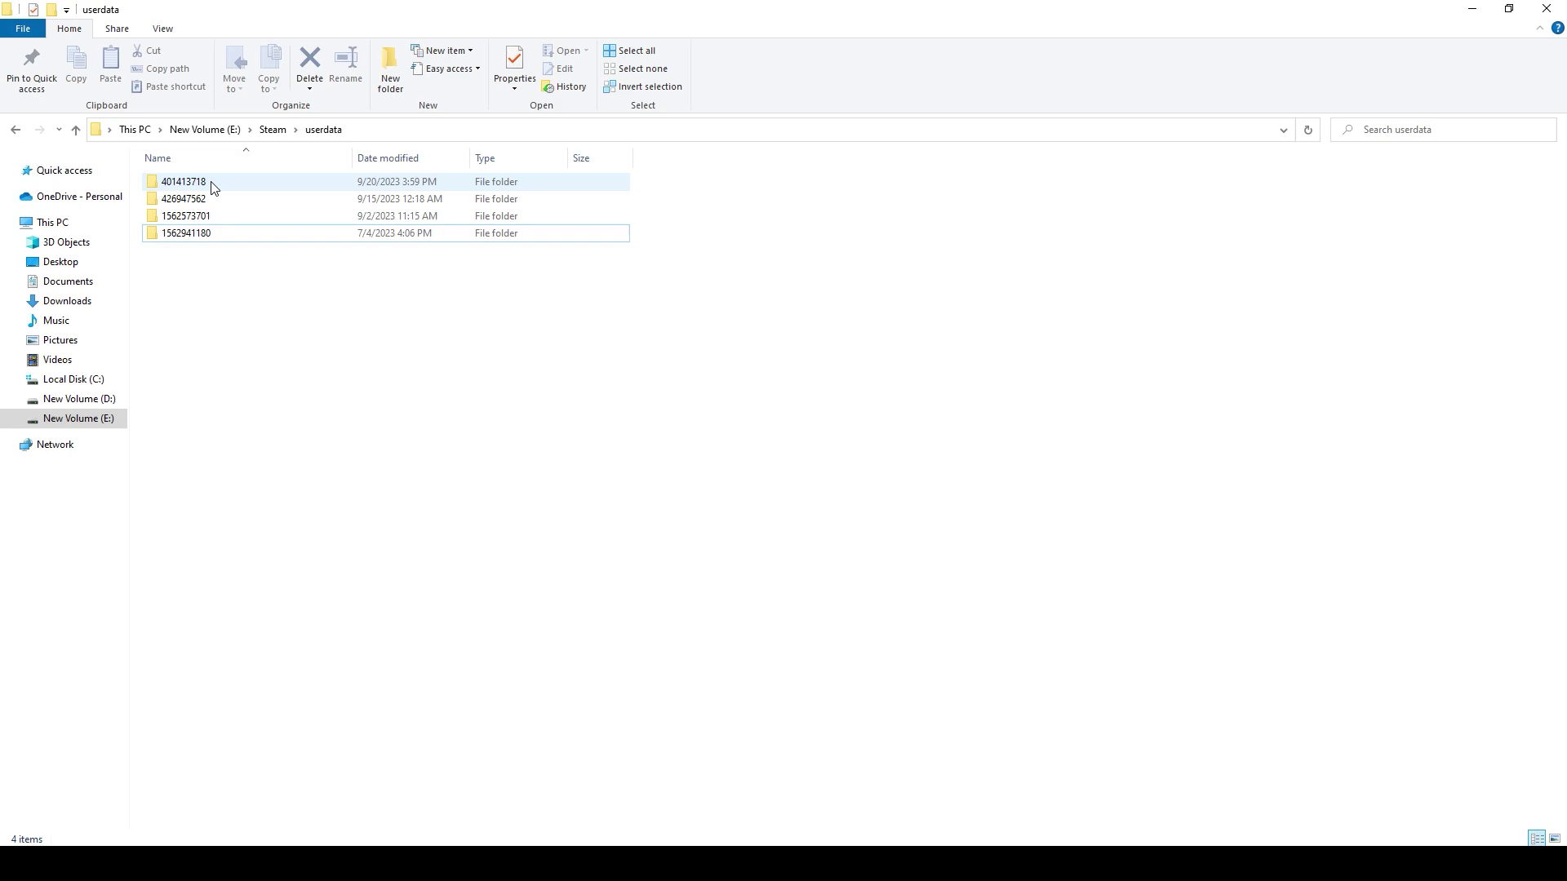
{"action": "double_click", "coordinate": [208, 181]}
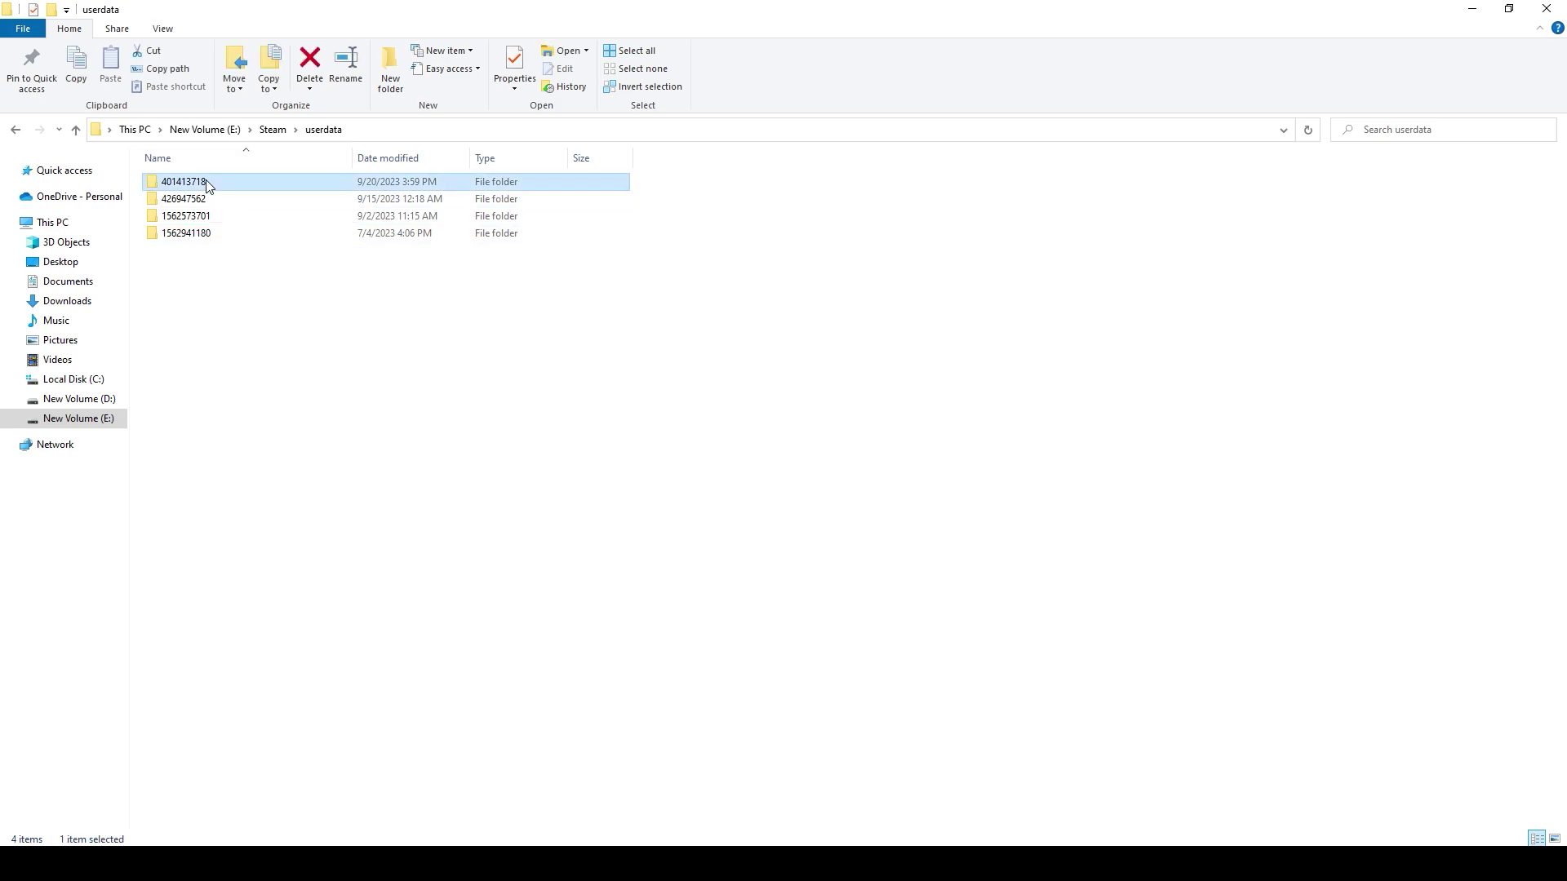
{"action": "double_click", "coordinate": [181, 205]}
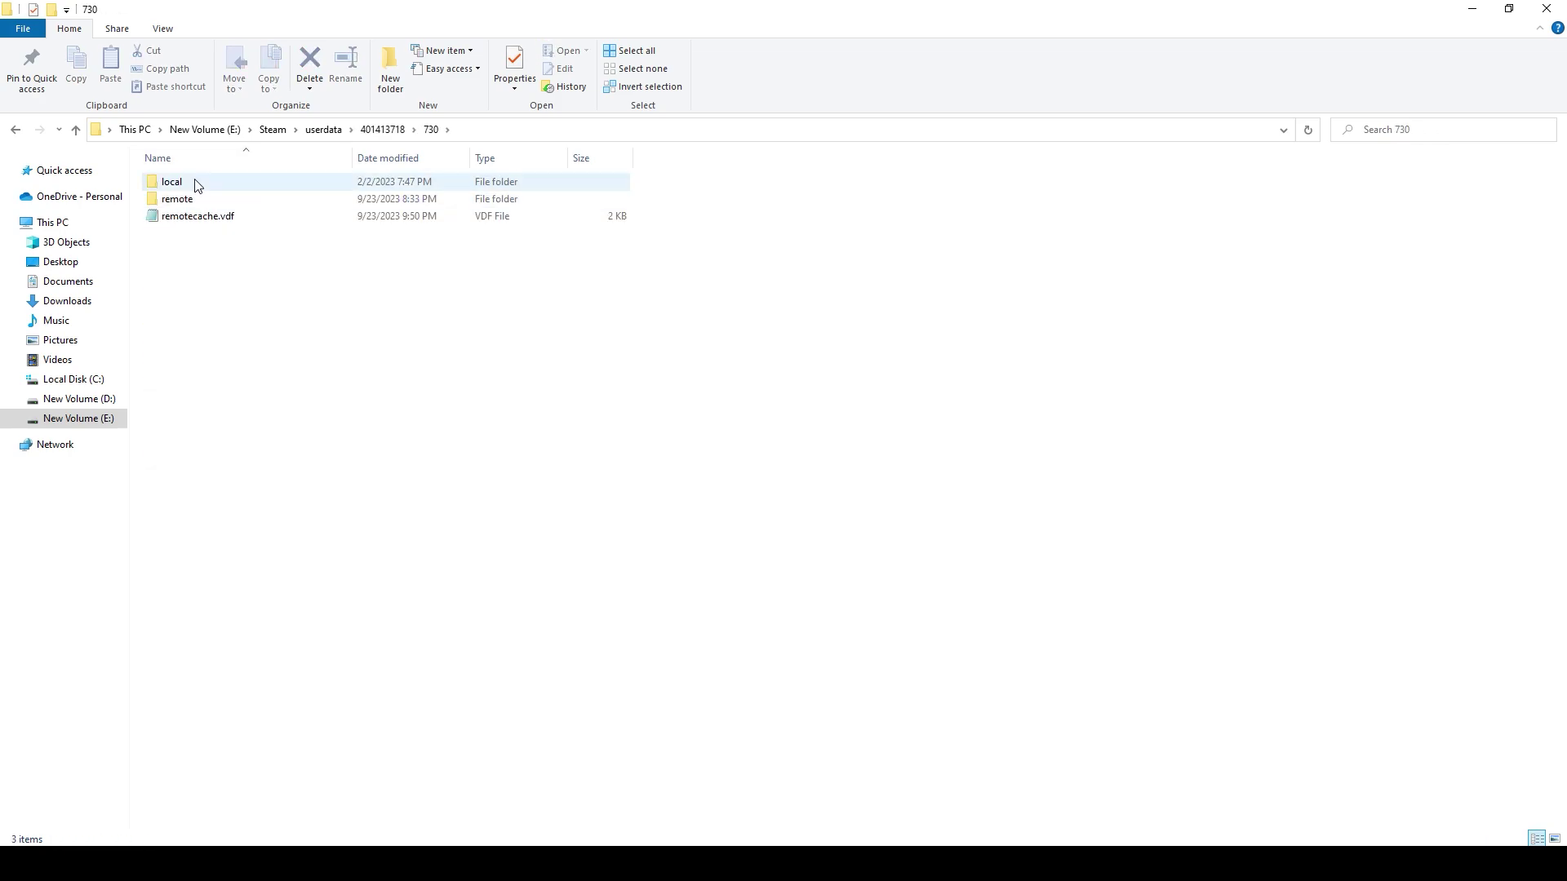
{"action": "double_click", "coordinate": [193, 183]}
{"action": "double_click", "coordinate": [193, 183]}
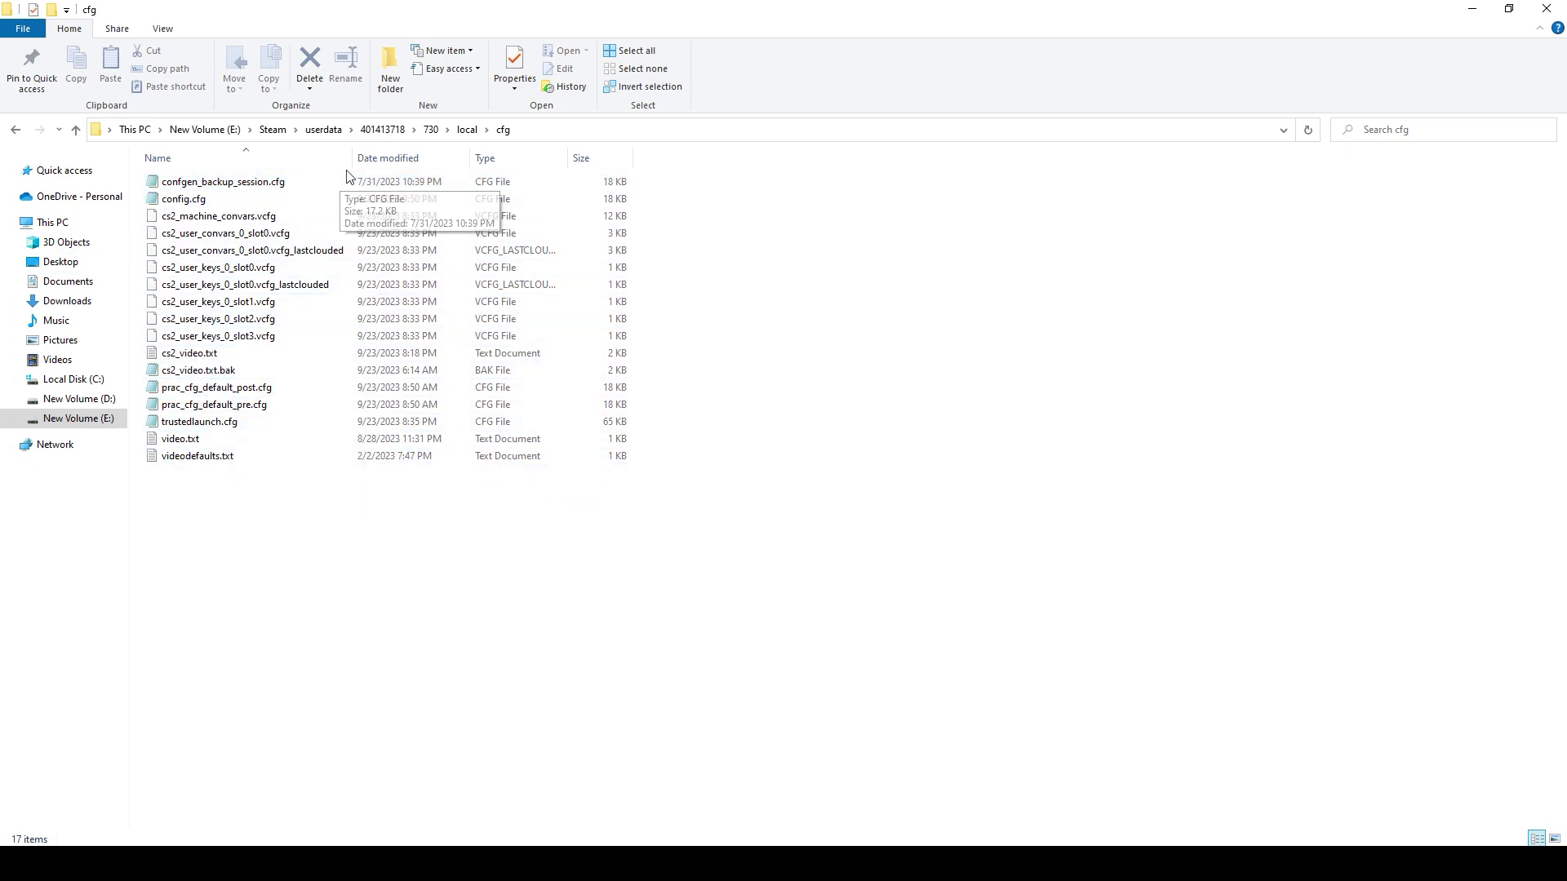
Step: Return to userdata and examine the second account folder's 730 > local > cfg contents
{"action": "left_click", "coordinate": [383, 129]}
{"action": "left_click", "coordinate": [319, 130]}
{"action": "left_click", "coordinate": [181, 200]}
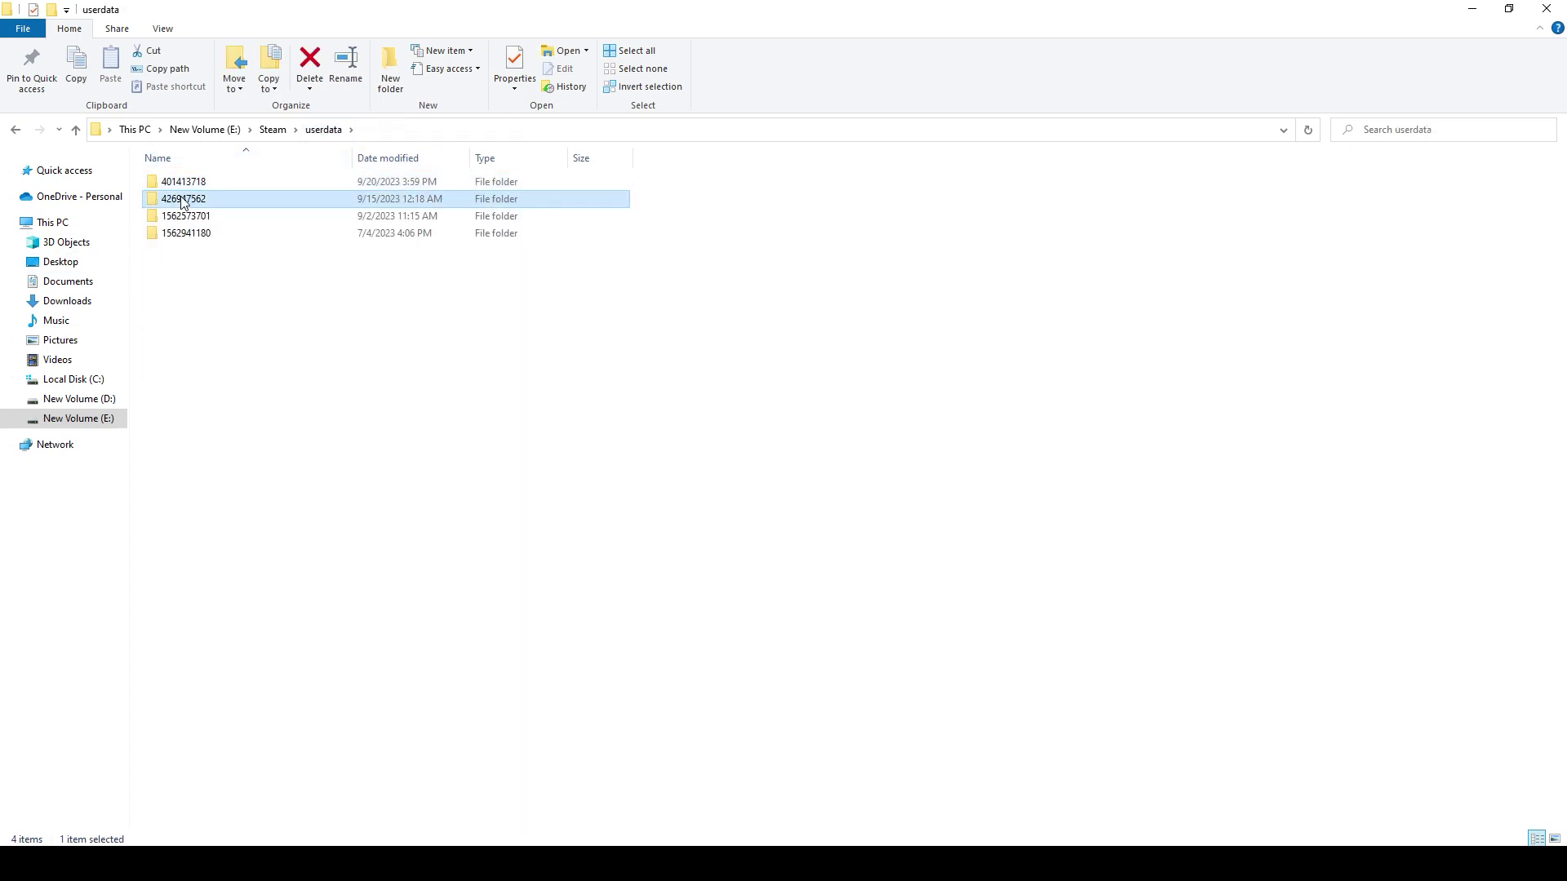
{"action": "double_click", "coordinate": [204, 202]}
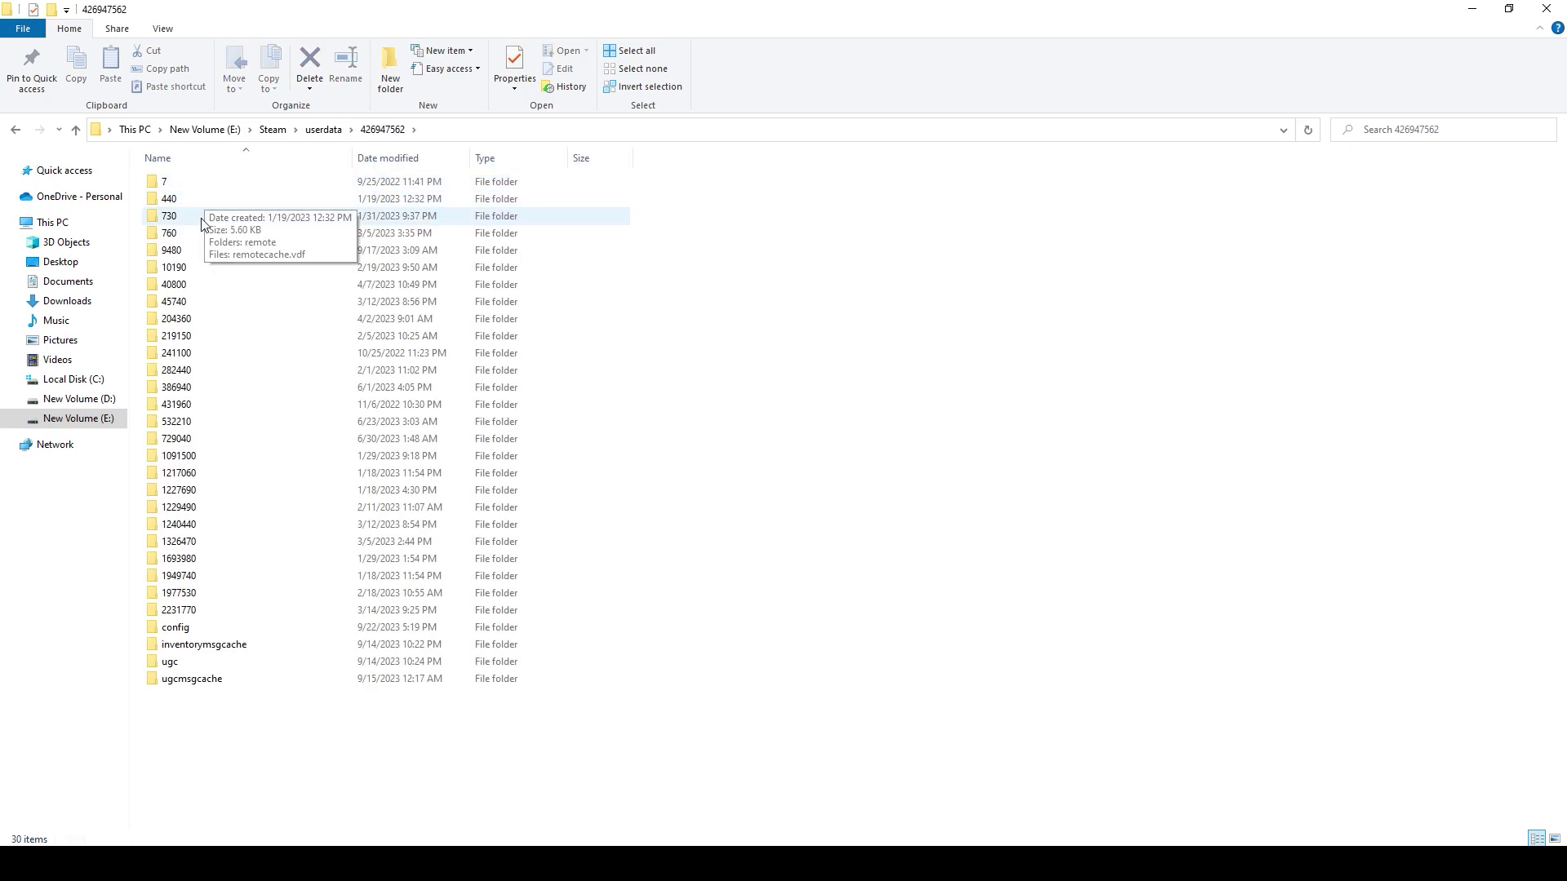
{"action": "double_click", "coordinate": [200, 215]}
{"action": "double_click", "coordinate": [200, 186]}
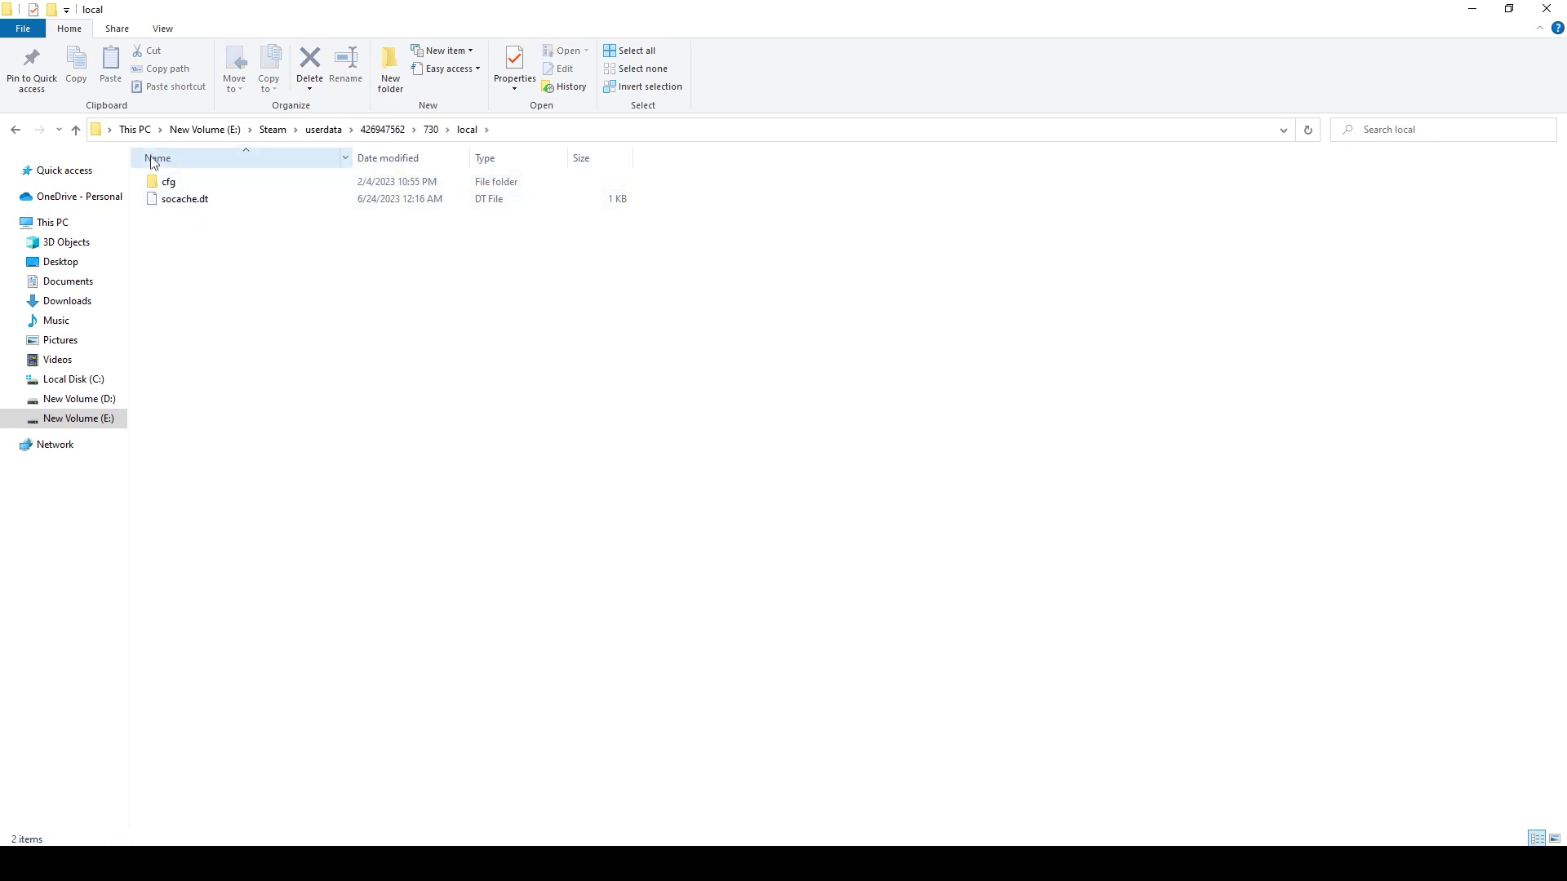
{"action": "double_click", "coordinate": [197, 181]}
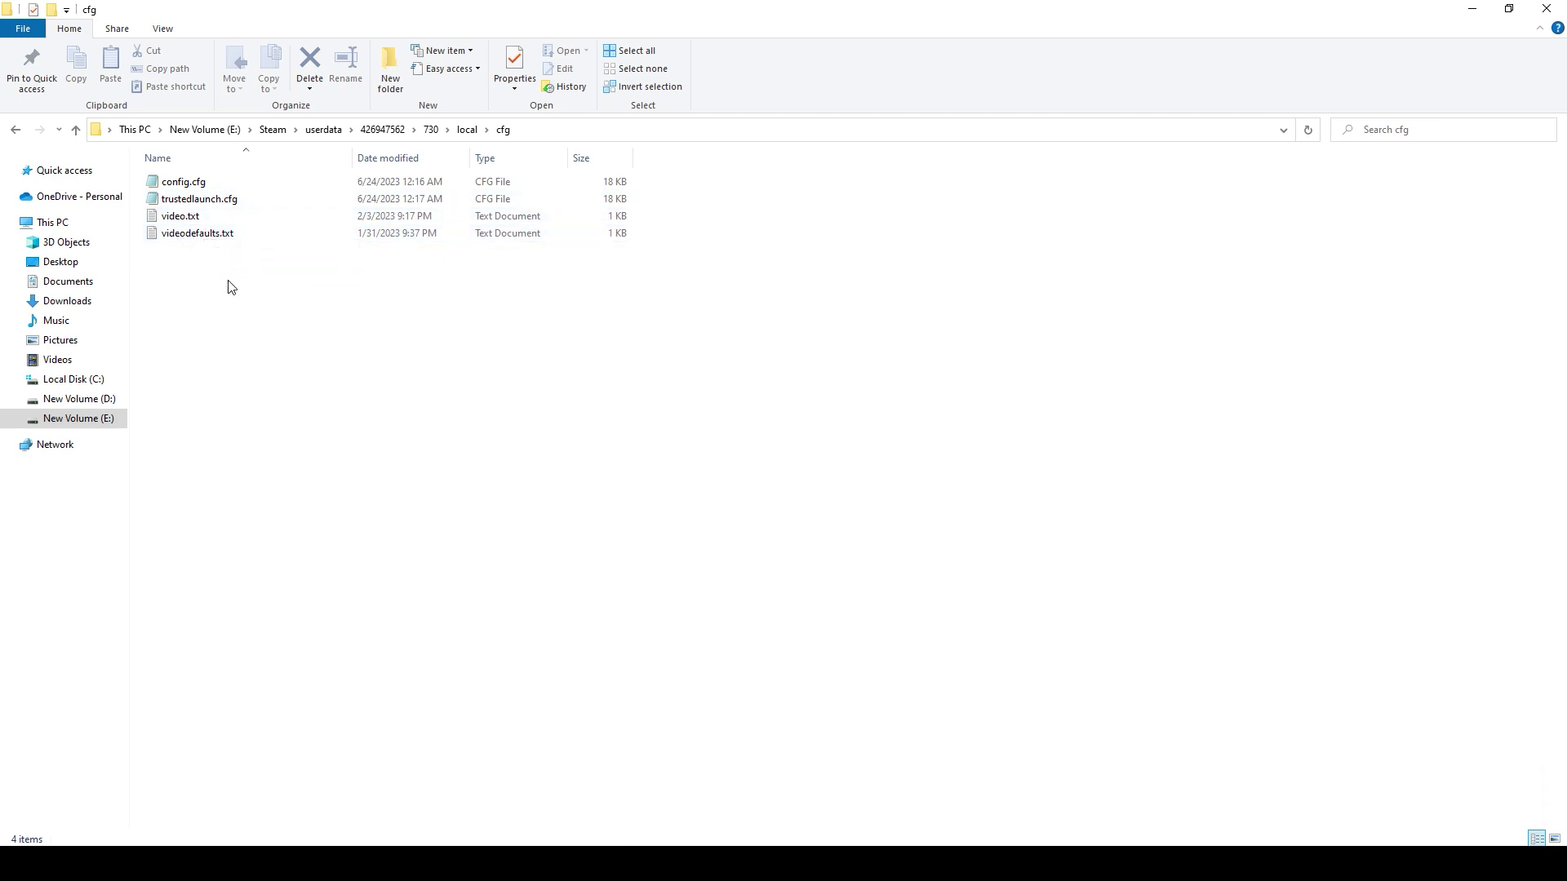
Step: Go back to userdata and reopen the first account folder's 730 > local > cfg folder
{"action": "left_click", "coordinate": [323, 129]}
{"action": "left_click", "coordinate": [181, 188]}
{"action": "double_click", "coordinate": [179, 187]}
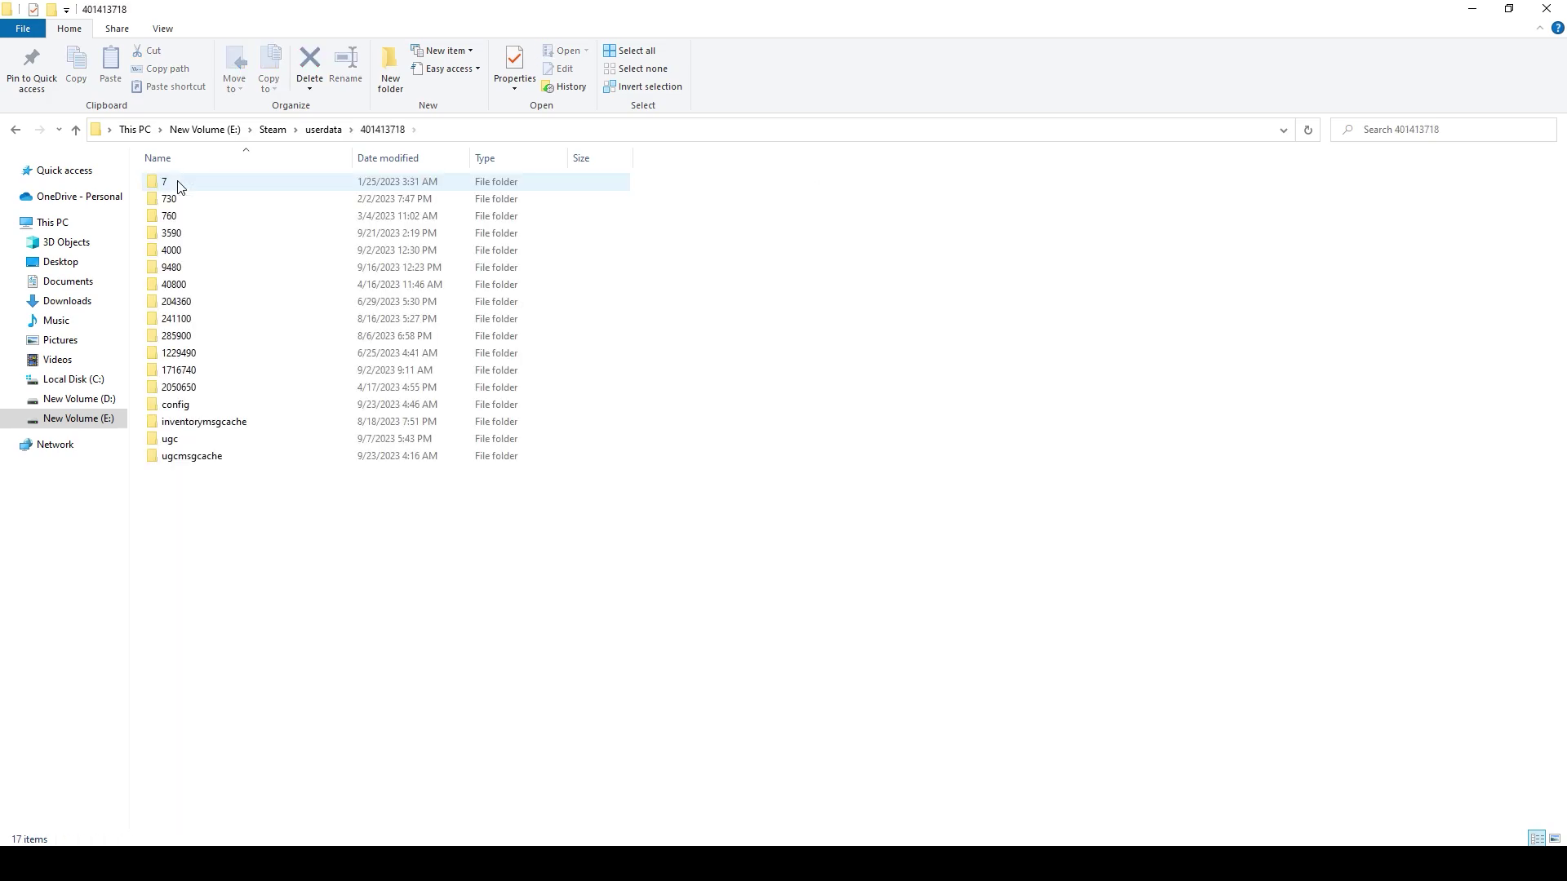
{"action": "double_click", "coordinate": [223, 199]}
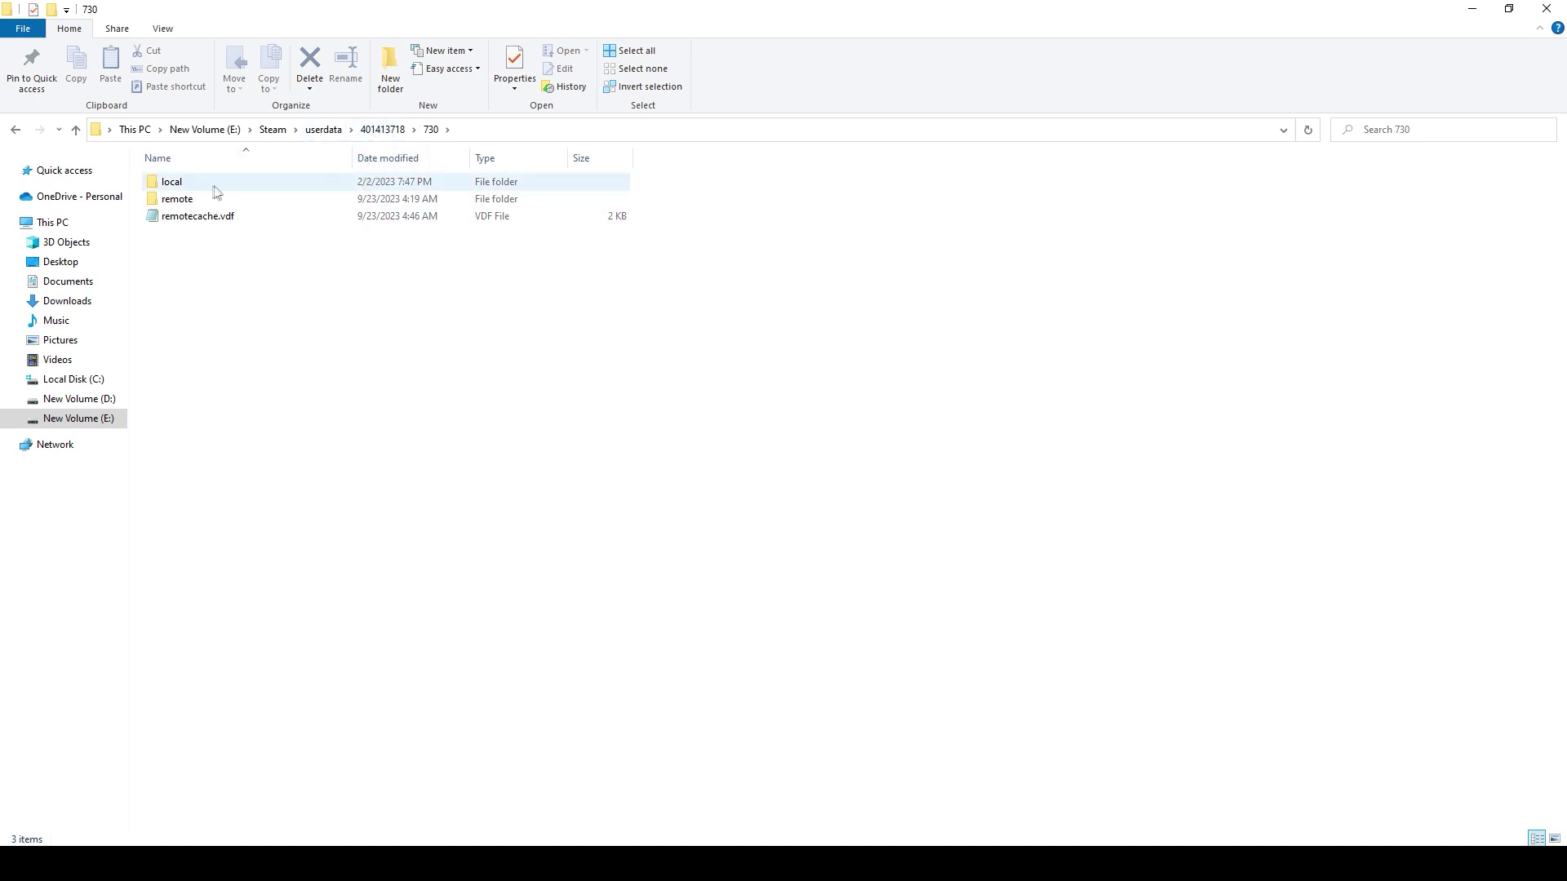
{"action": "left_click", "coordinate": [206, 184]}
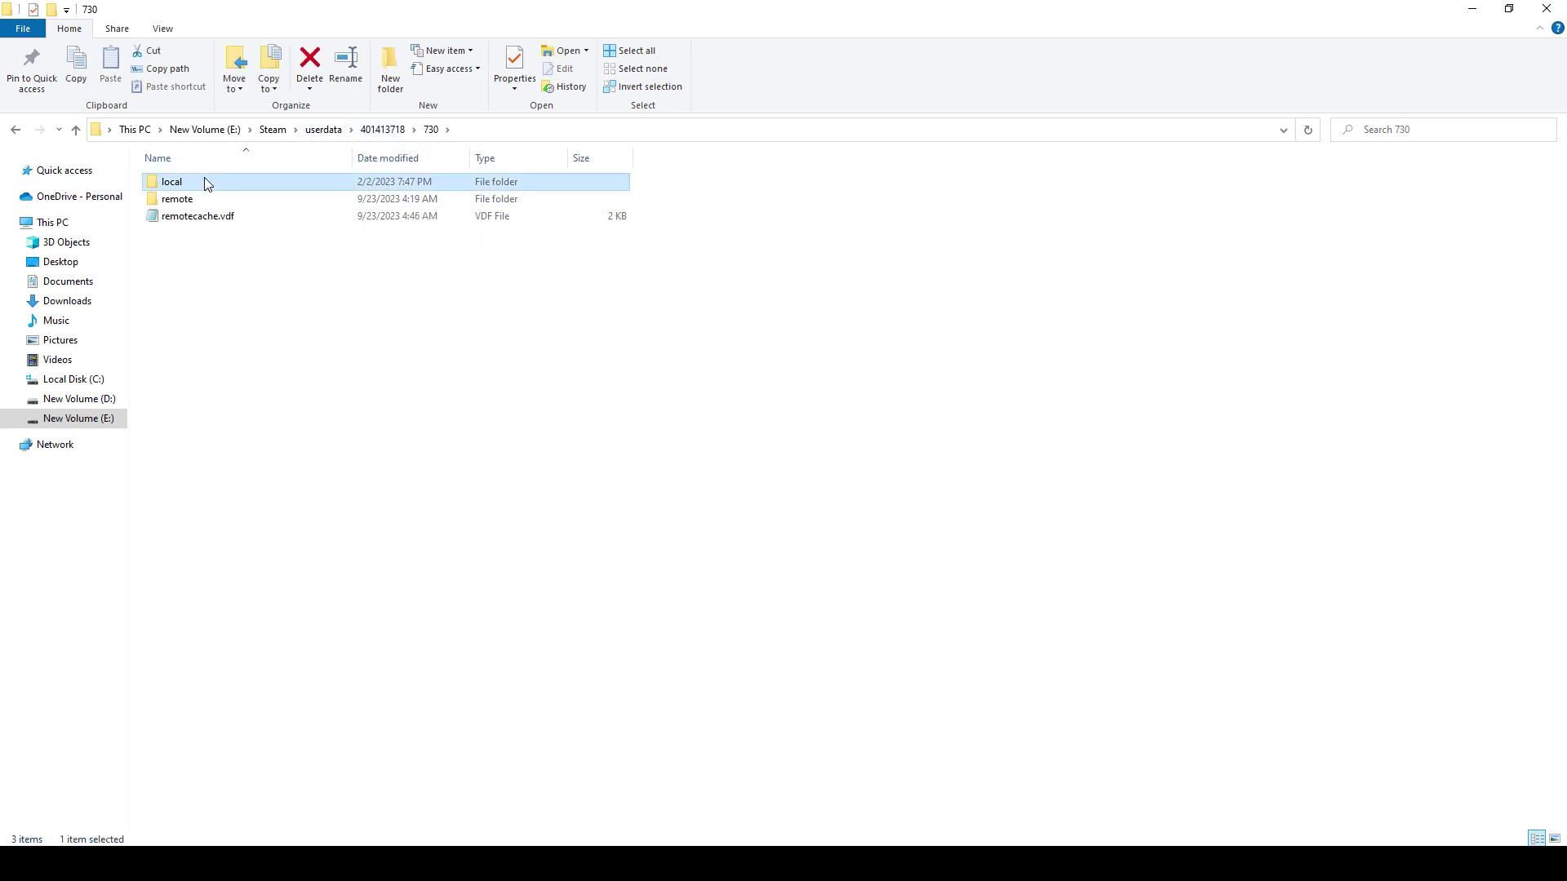
{"action": "double_click", "coordinate": [205, 183]}
{"action": "double_click", "coordinate": [197, 184]}
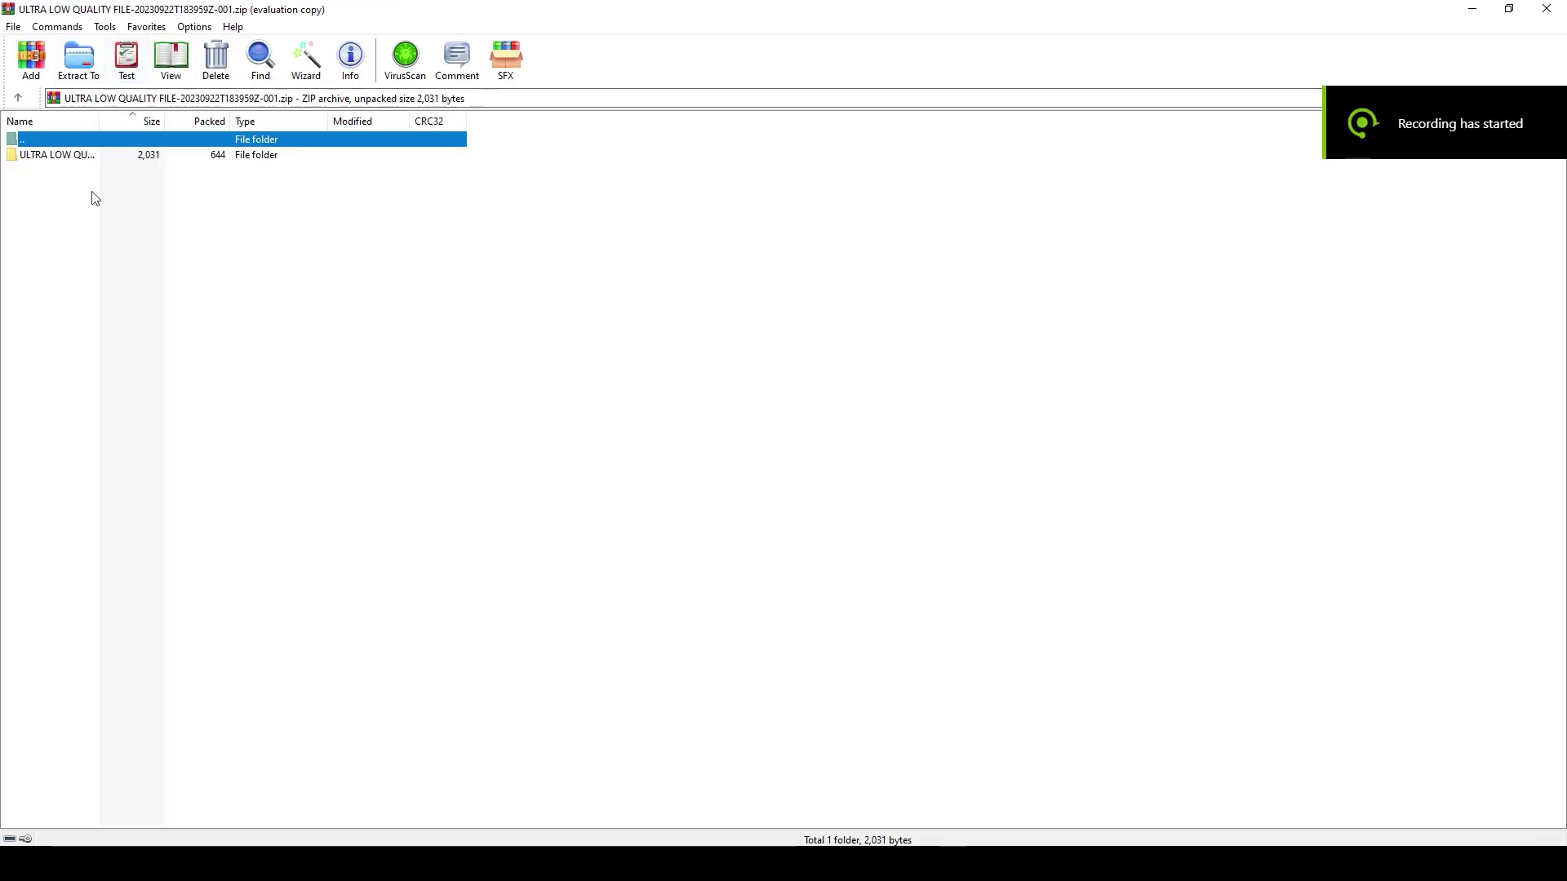
Step: Move cs2_video.txt from the downloaded ULTRA LOW QUALITY FILE archive into the cfg folder, replacing the existing file
{"action": "left_click", "coordinate": [91, 156]}
{"action": "left_click", "coordinate": [91, 157]}
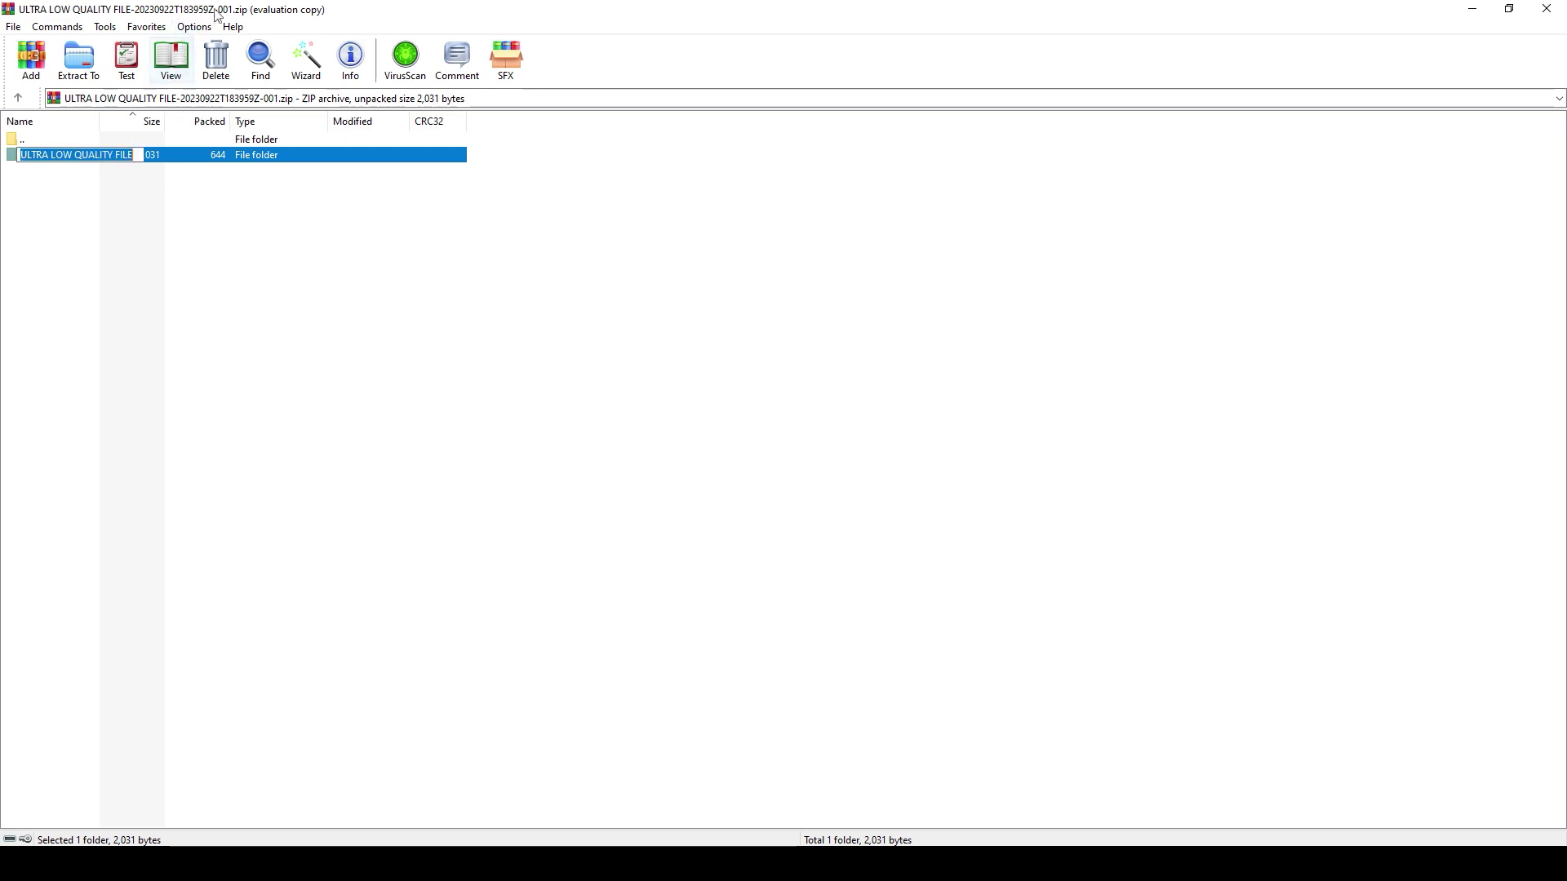
{"action": "left_click", "coordinate": [98, 171]}
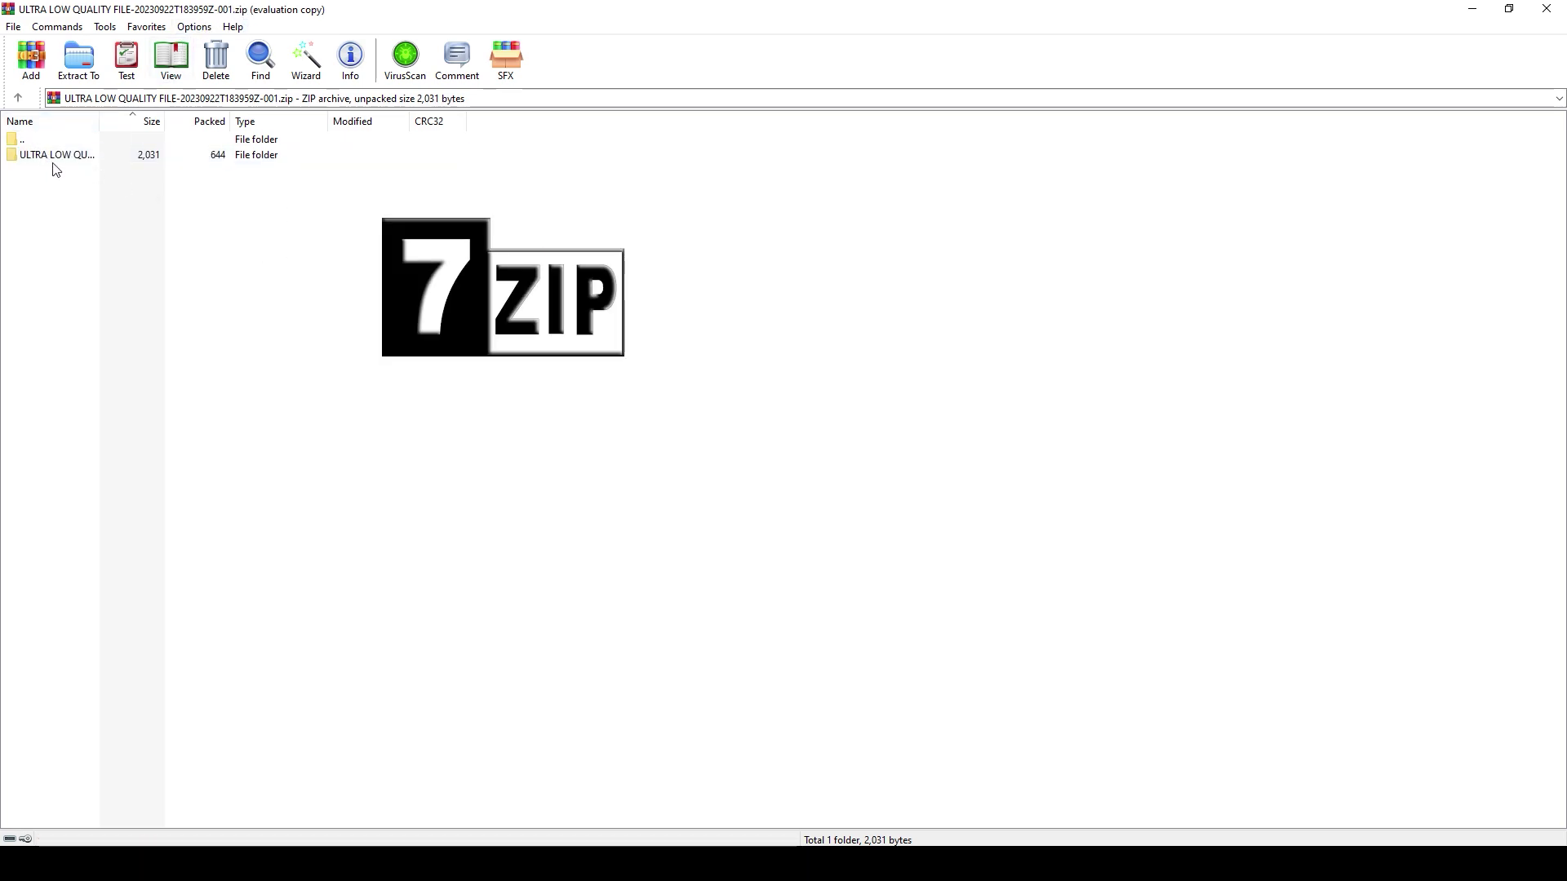
{"action": "left_click_drag", "start_coordinate": [350, 5], "coordinate": [377, 123]}
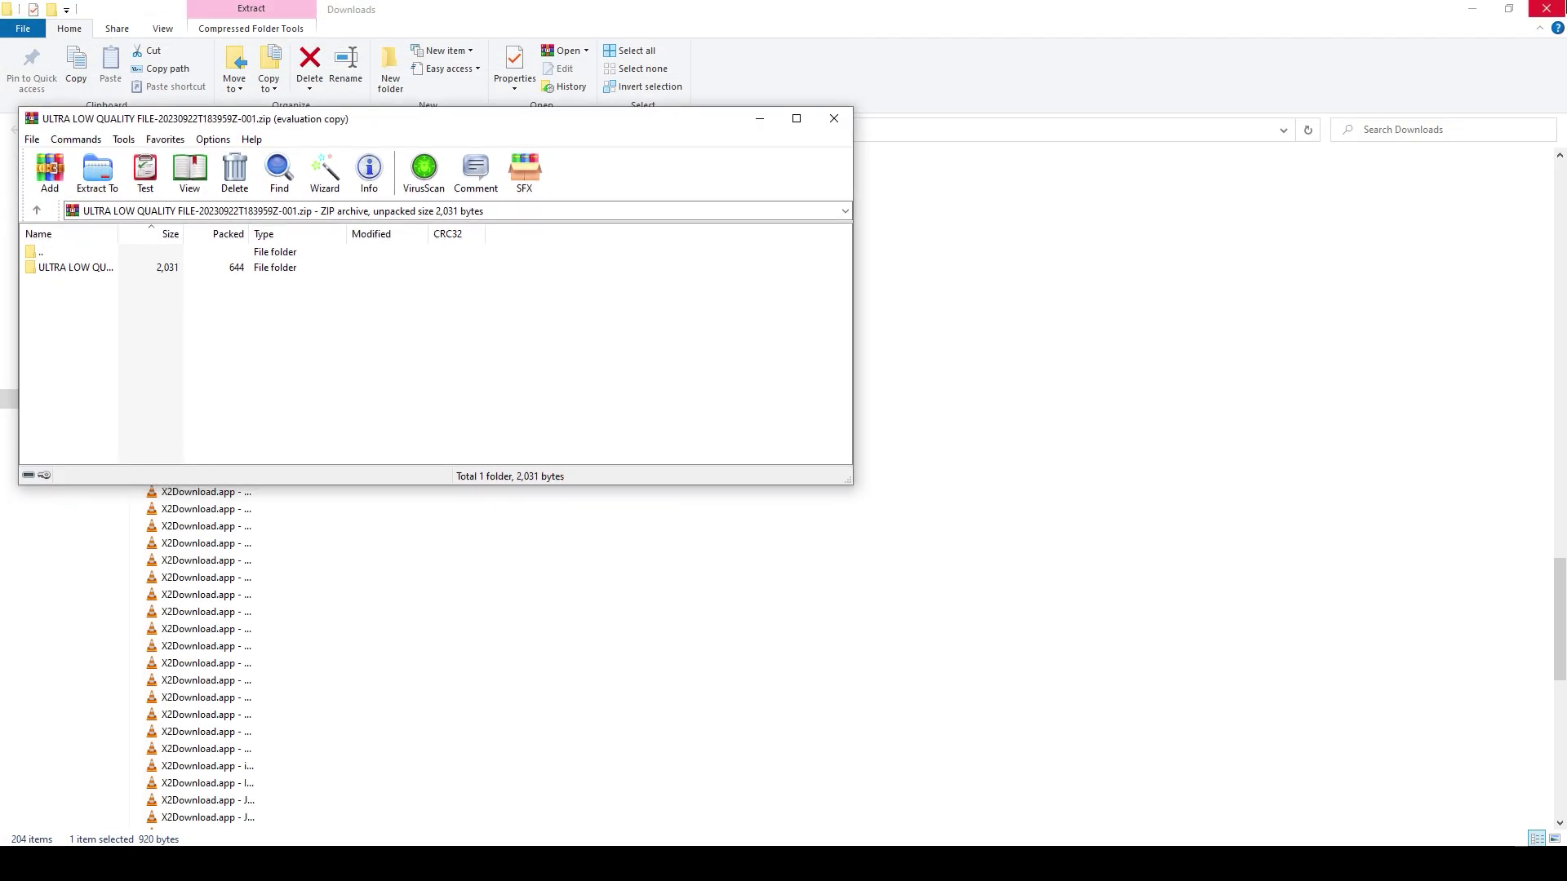
{"action": "left_click", "coordinate": [1547, 9]}
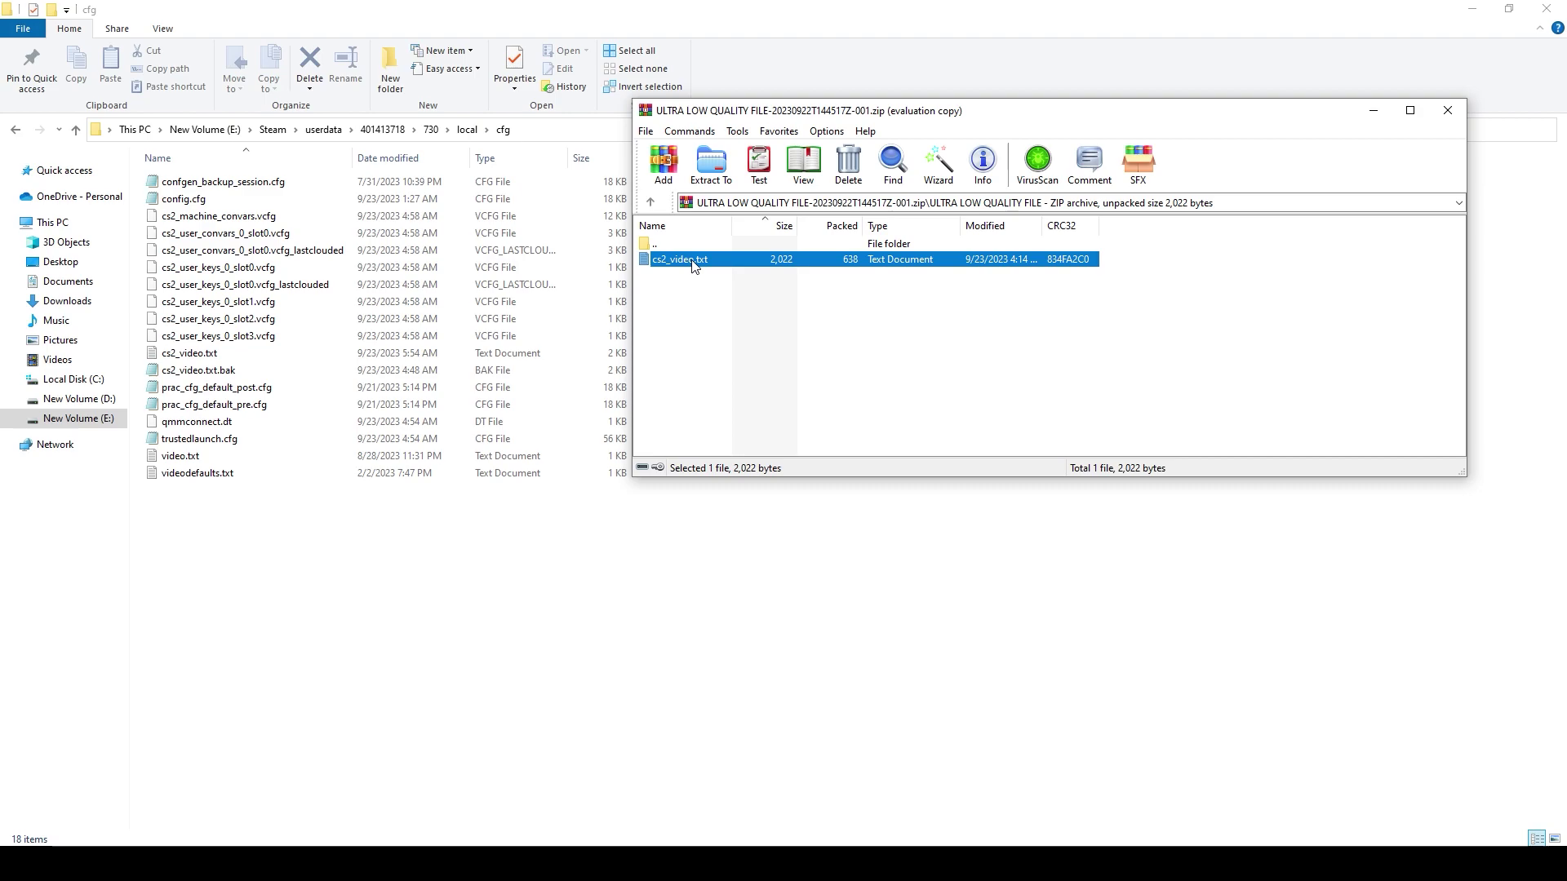
{"action": "left_click_drag", "start_coordinate": [221, 554], "coordinate": [222, 558]}
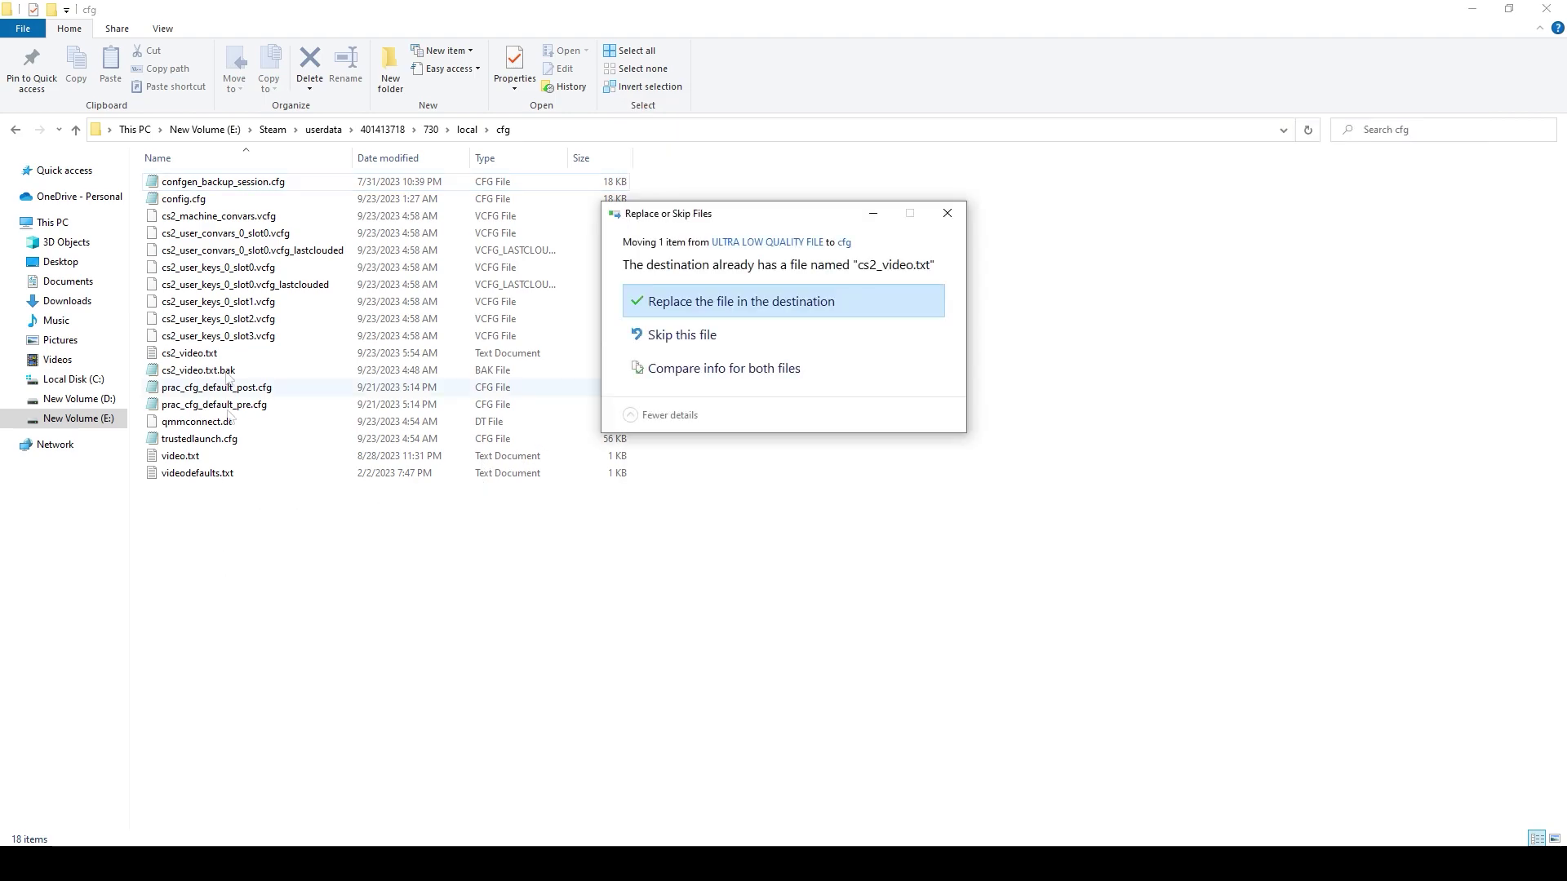
{"action": "left_click", "coordinate": [816, 301]}
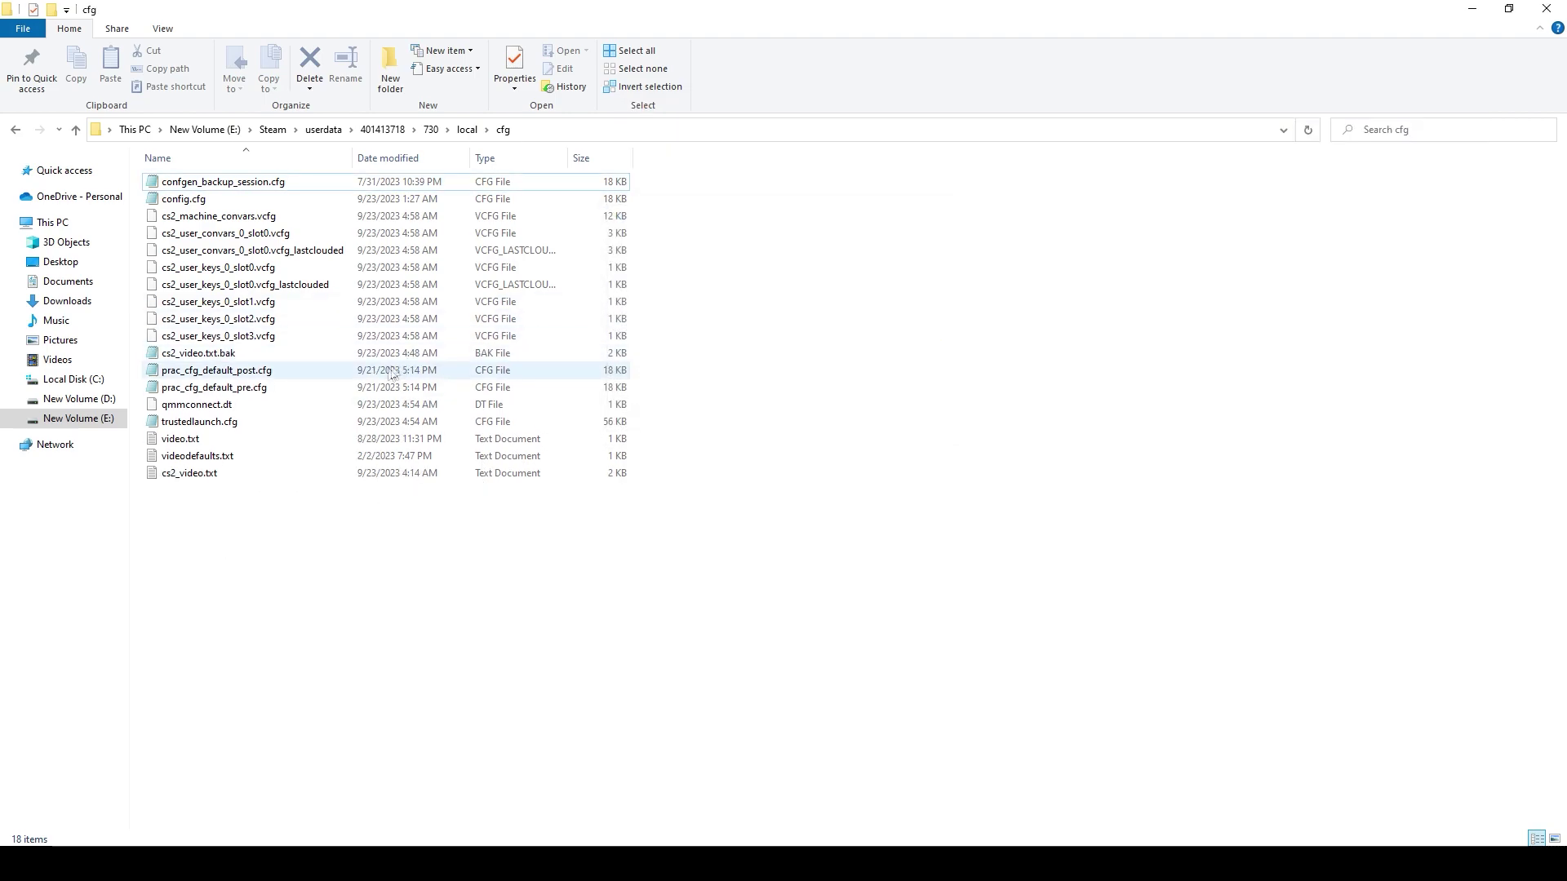
Step: Open the replaced cs2_video.txt from the cfg folder in Notepad and maximize its window
{"action": "left_click", "coordinate": [275, 474]}
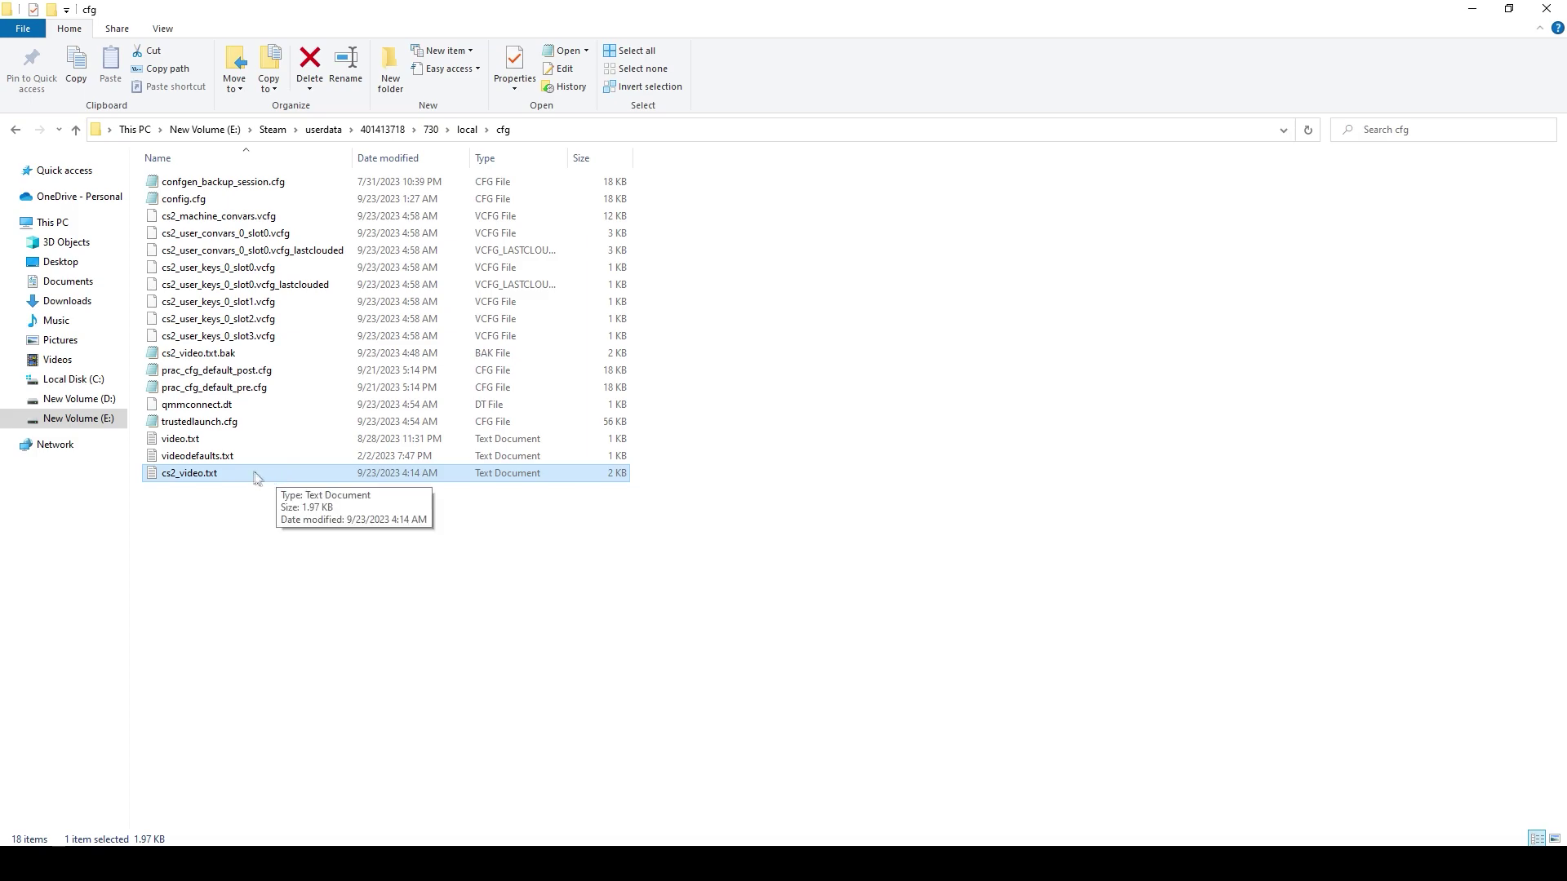
{"action": "double_click", "coordinate": [246, 475]}
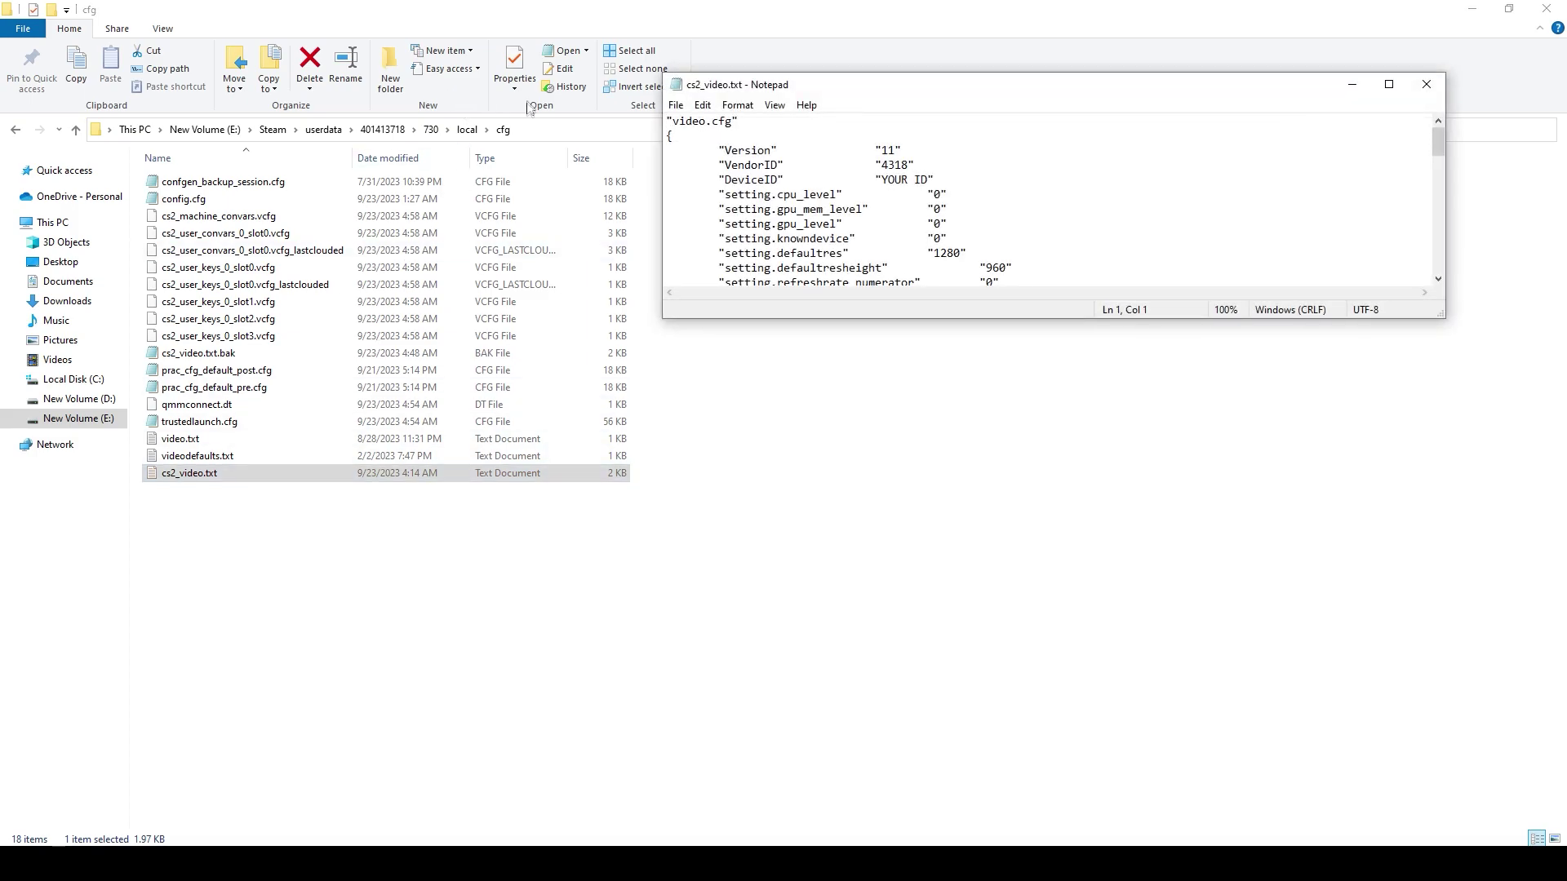
{"action": "left_click_drag", "start_coordinate": [702, 84], "coordinate": [783, 2]}
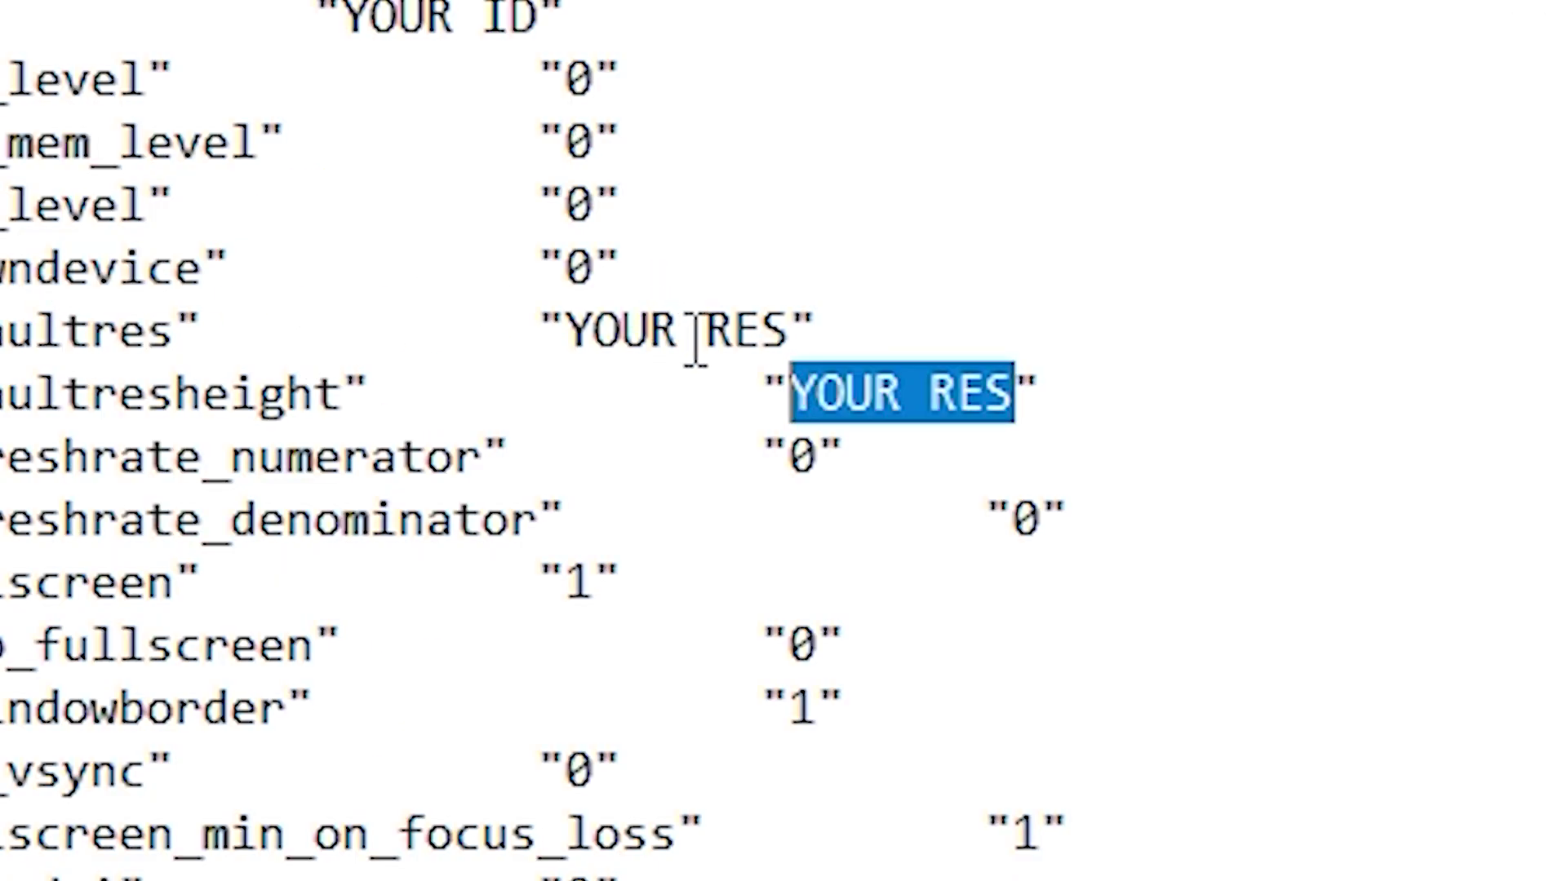
Step: Set setting.defaultres to 1280 and setting.defaultresheight to 960 in cs2_video.txt and save the file
{"action": "left_click_drag", "start_coordinate": [794, 332], "coordinate": [569, 357]}
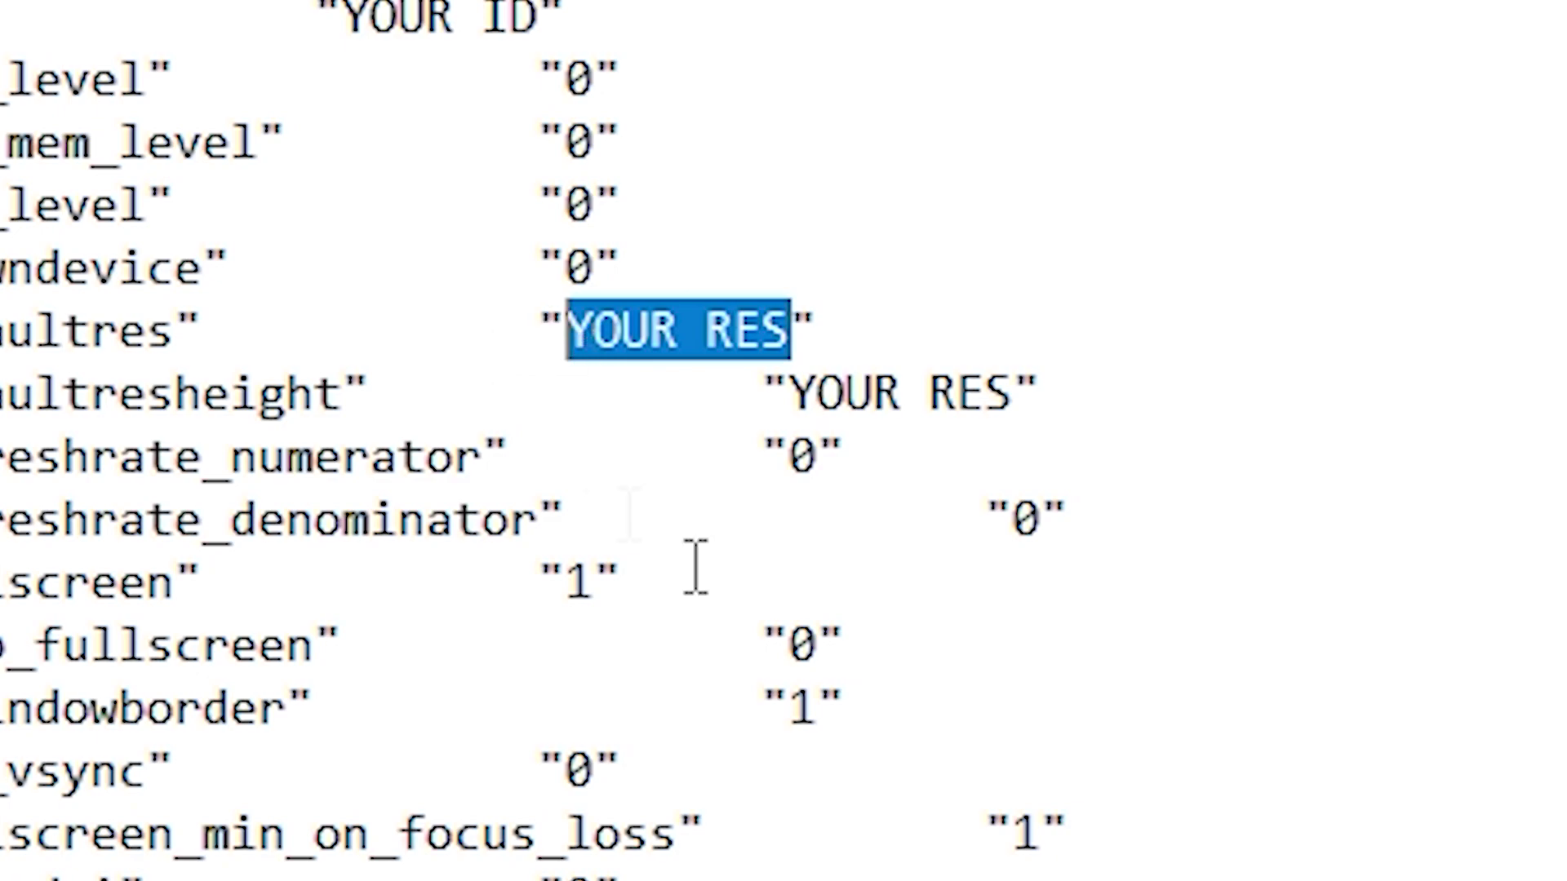
{"action": "type", "text": "1280"}
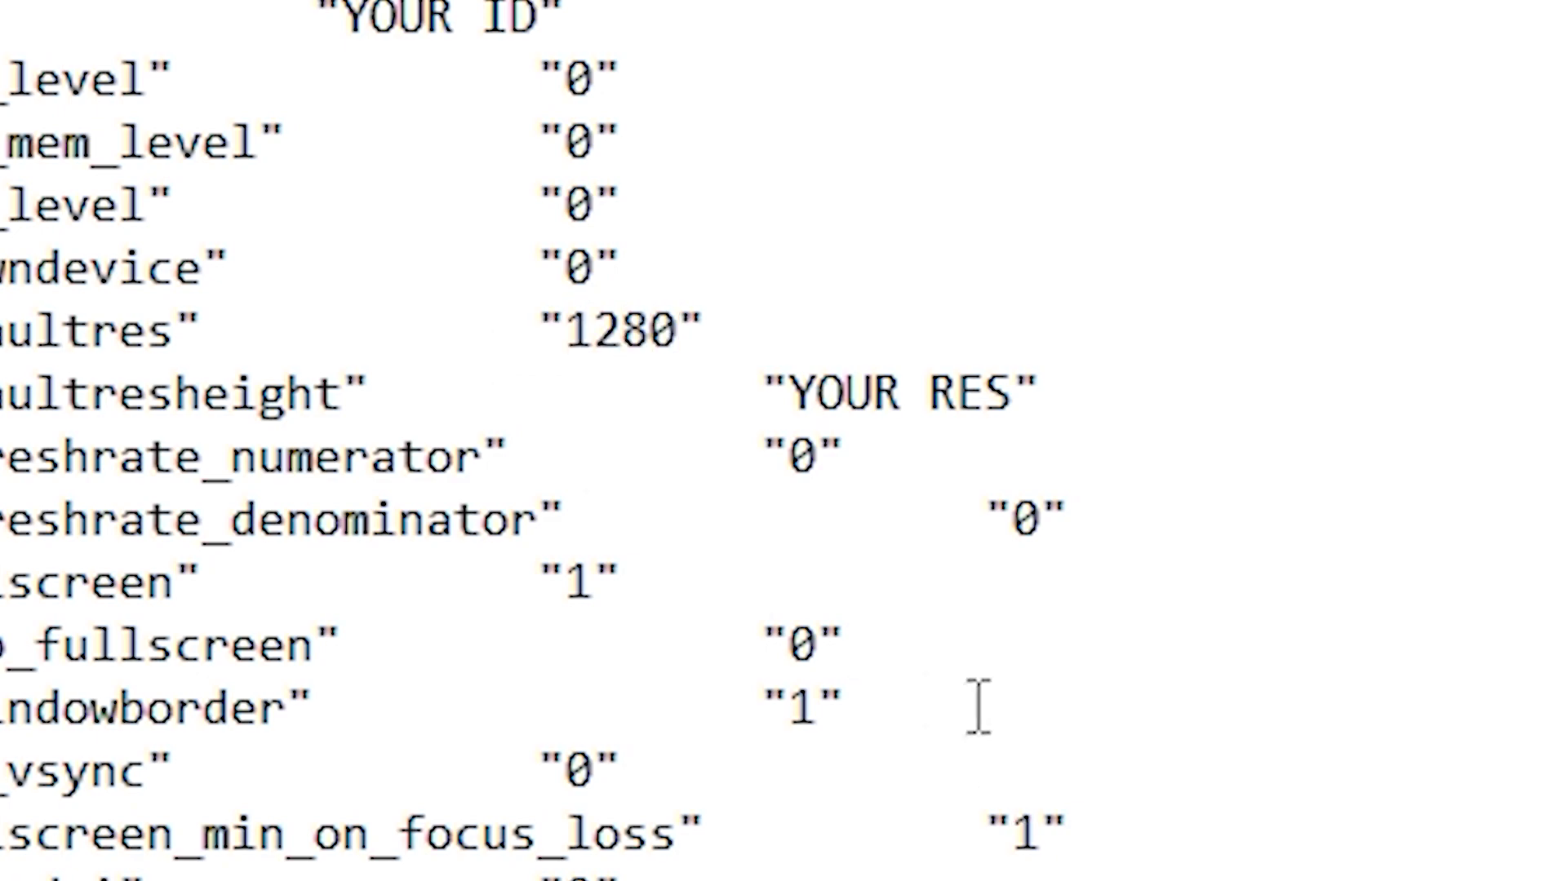
{"action": "left_click_drag", "start_coordinate": [1016, 394], "coordinate": [790, 403]}
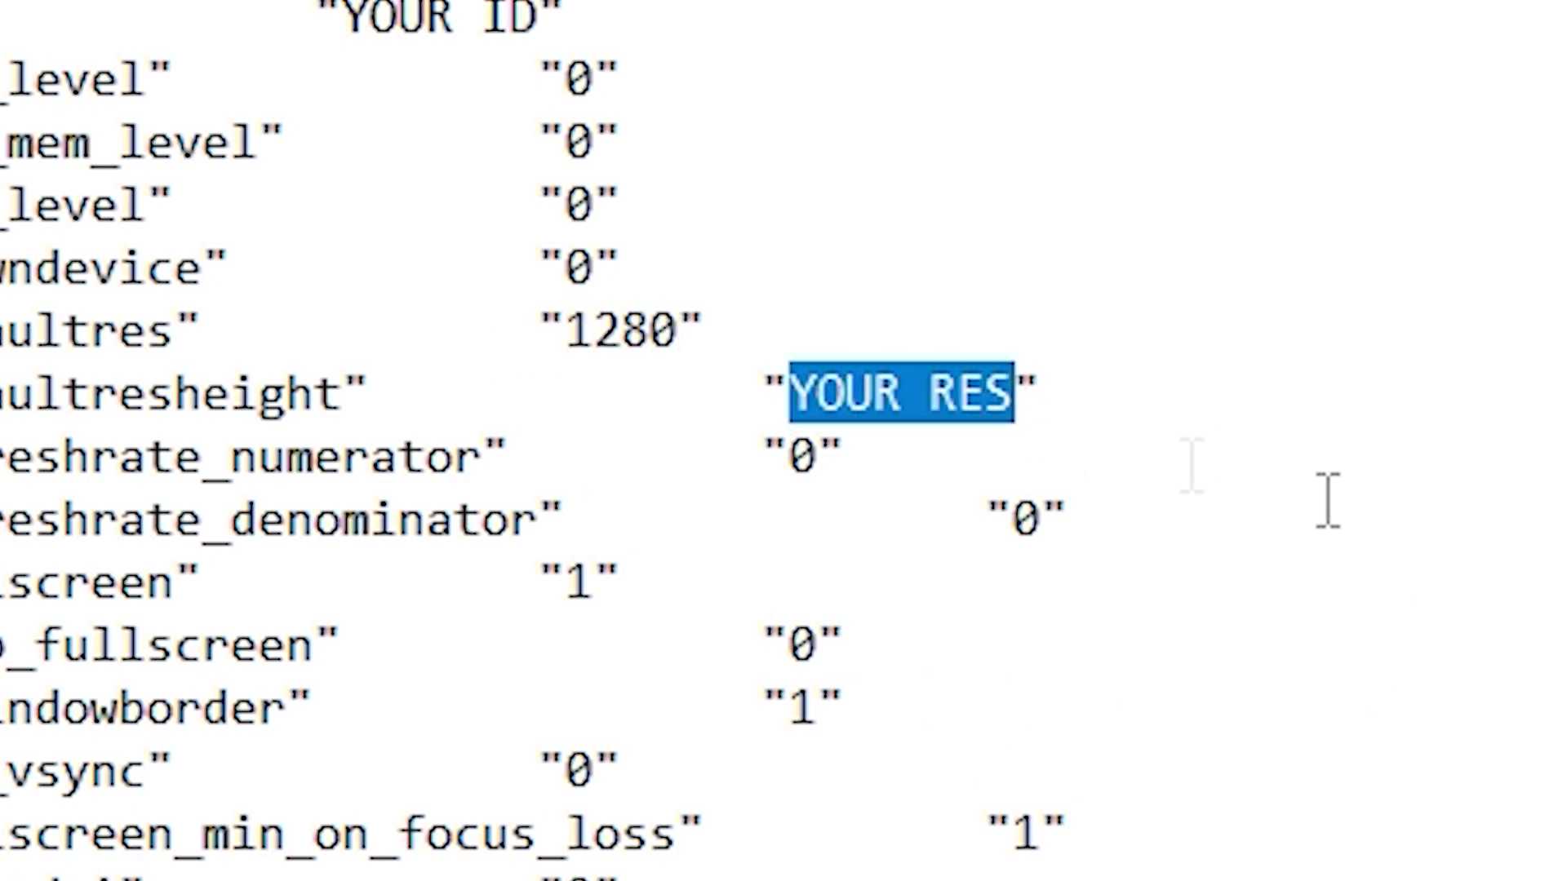
{"action": "type", "text": "9"}
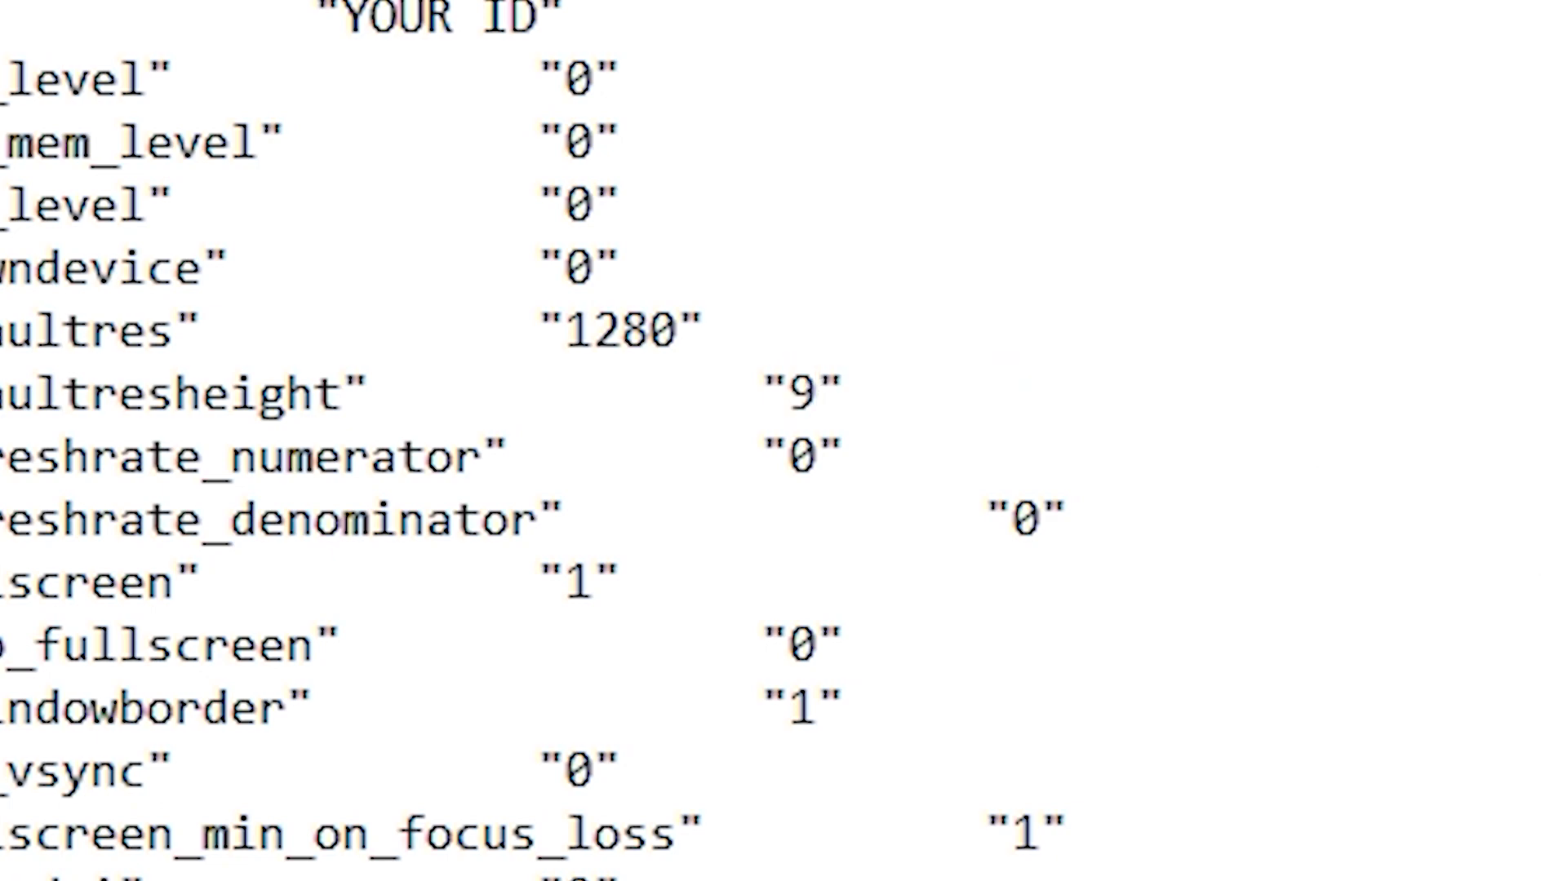
{"action": "type", "text": "60"}
{"action": "left_click", "coordinate": [13, 26]}
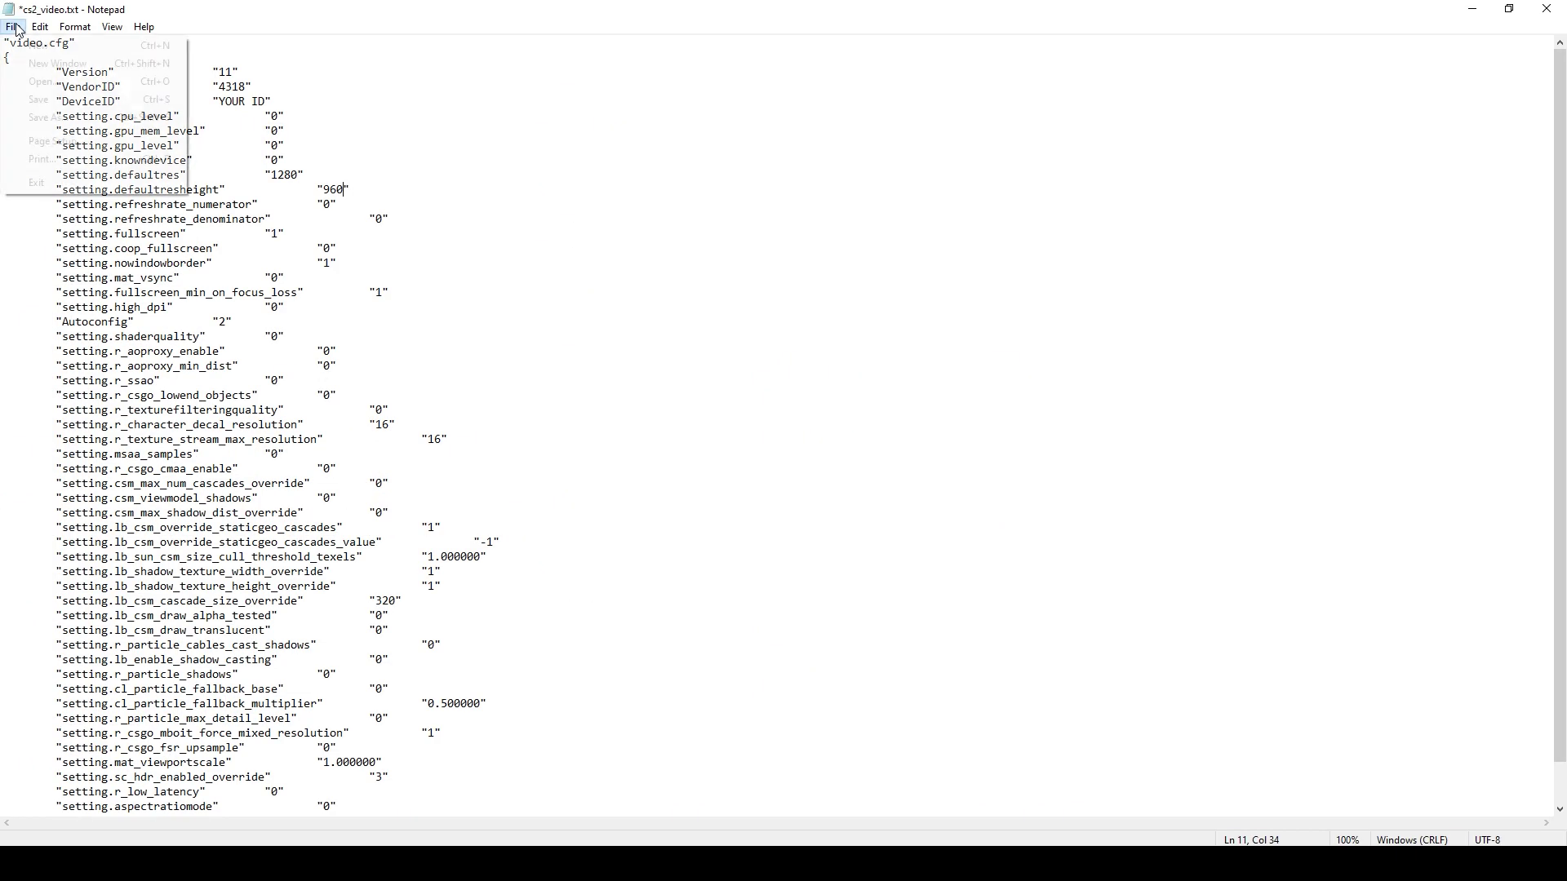
{"action": "left_click", "coordinate": [38, 99]}
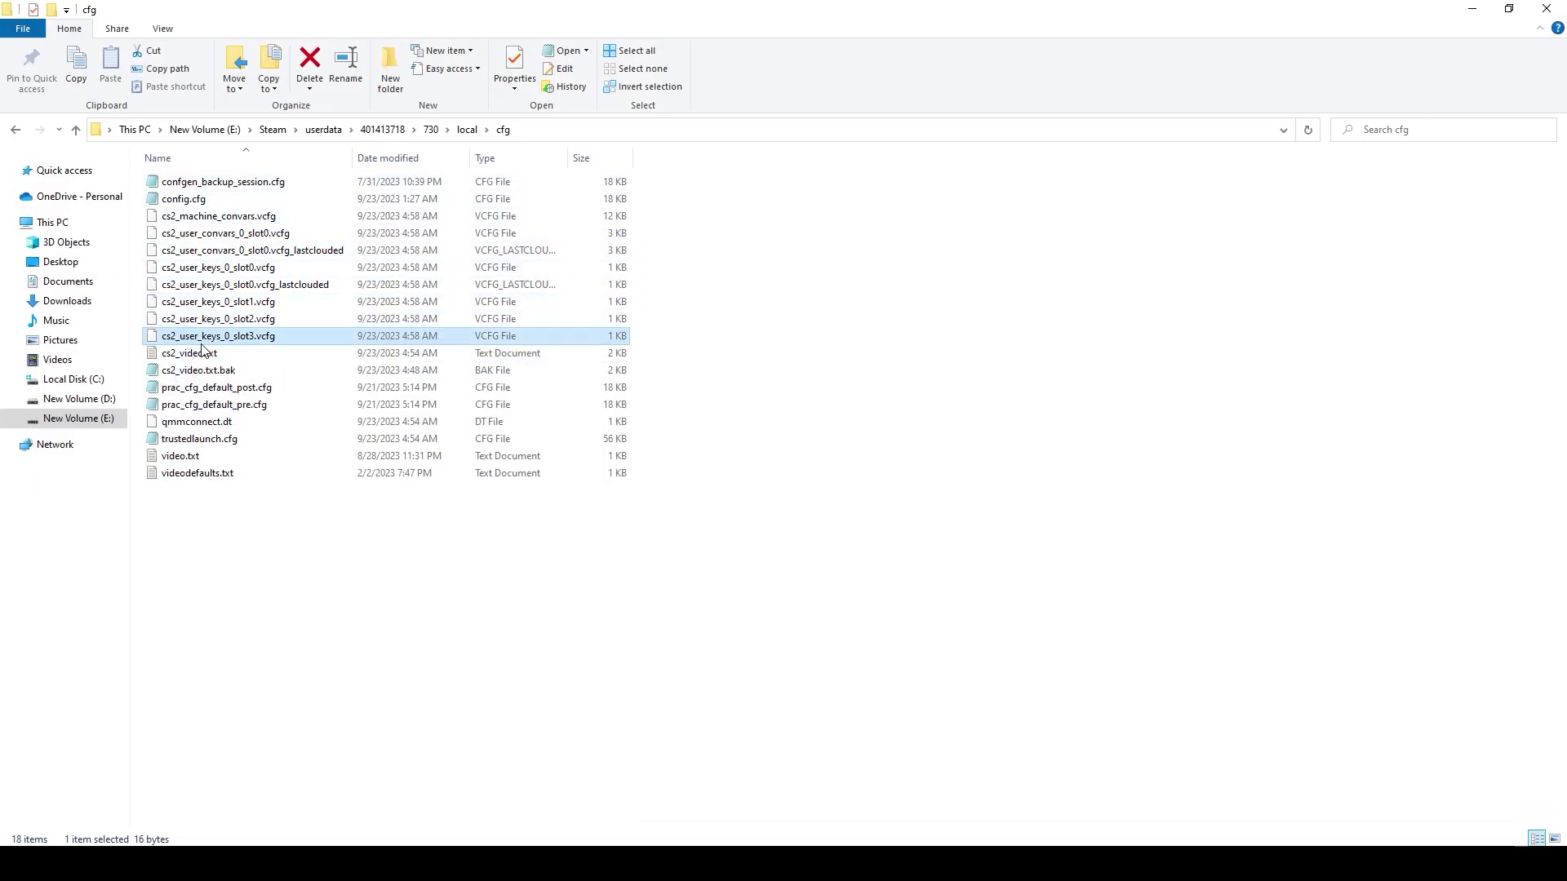
Step: Reopen cs2_video.txt from the cfg folder to check its settings, save it again and close Notepad
{"action": "double_click", "coordinate": [204, 351]}
{"action": "scroll", "coordinate": [586, 306], "scroll_direction": "down", "scroll_amount": 1}
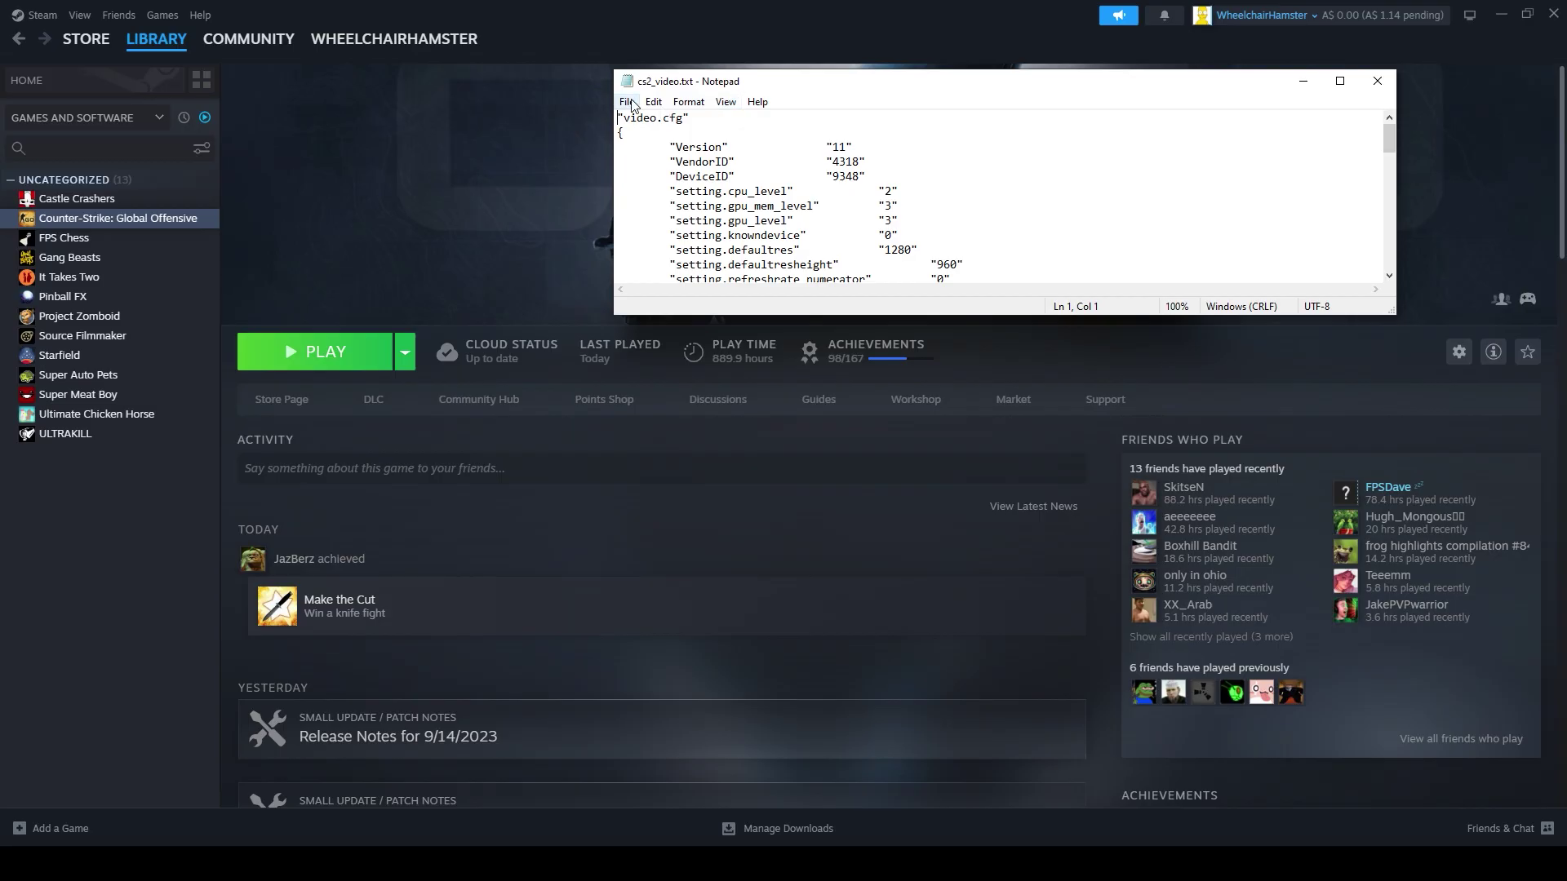
{"action": "left_click", "coordinate": [627, 101]}
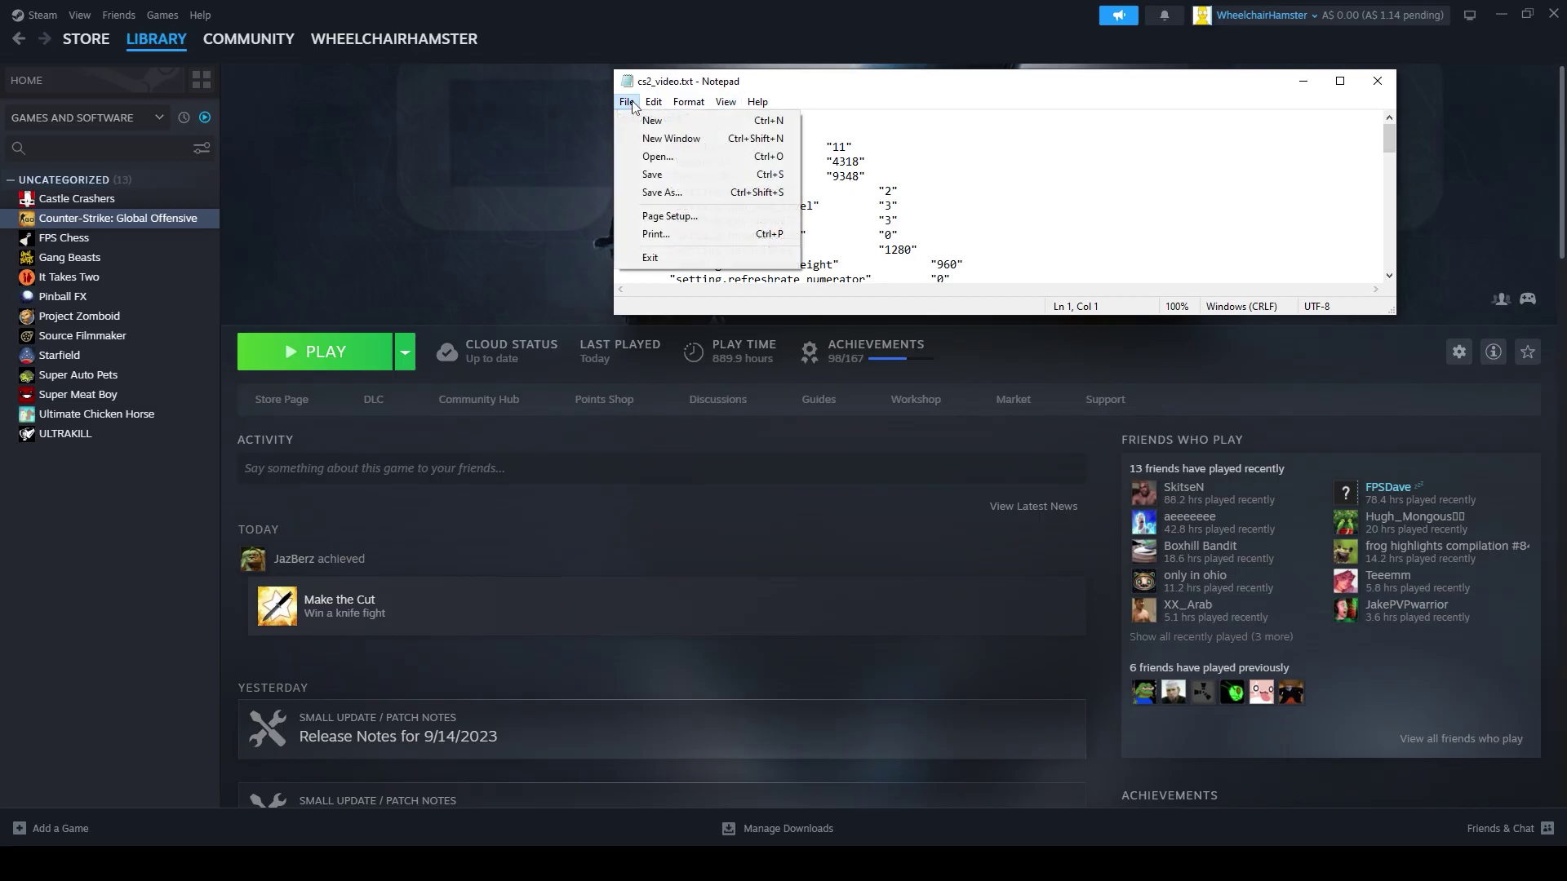
{"action": "left_click", "coordinate": [666, 173]}
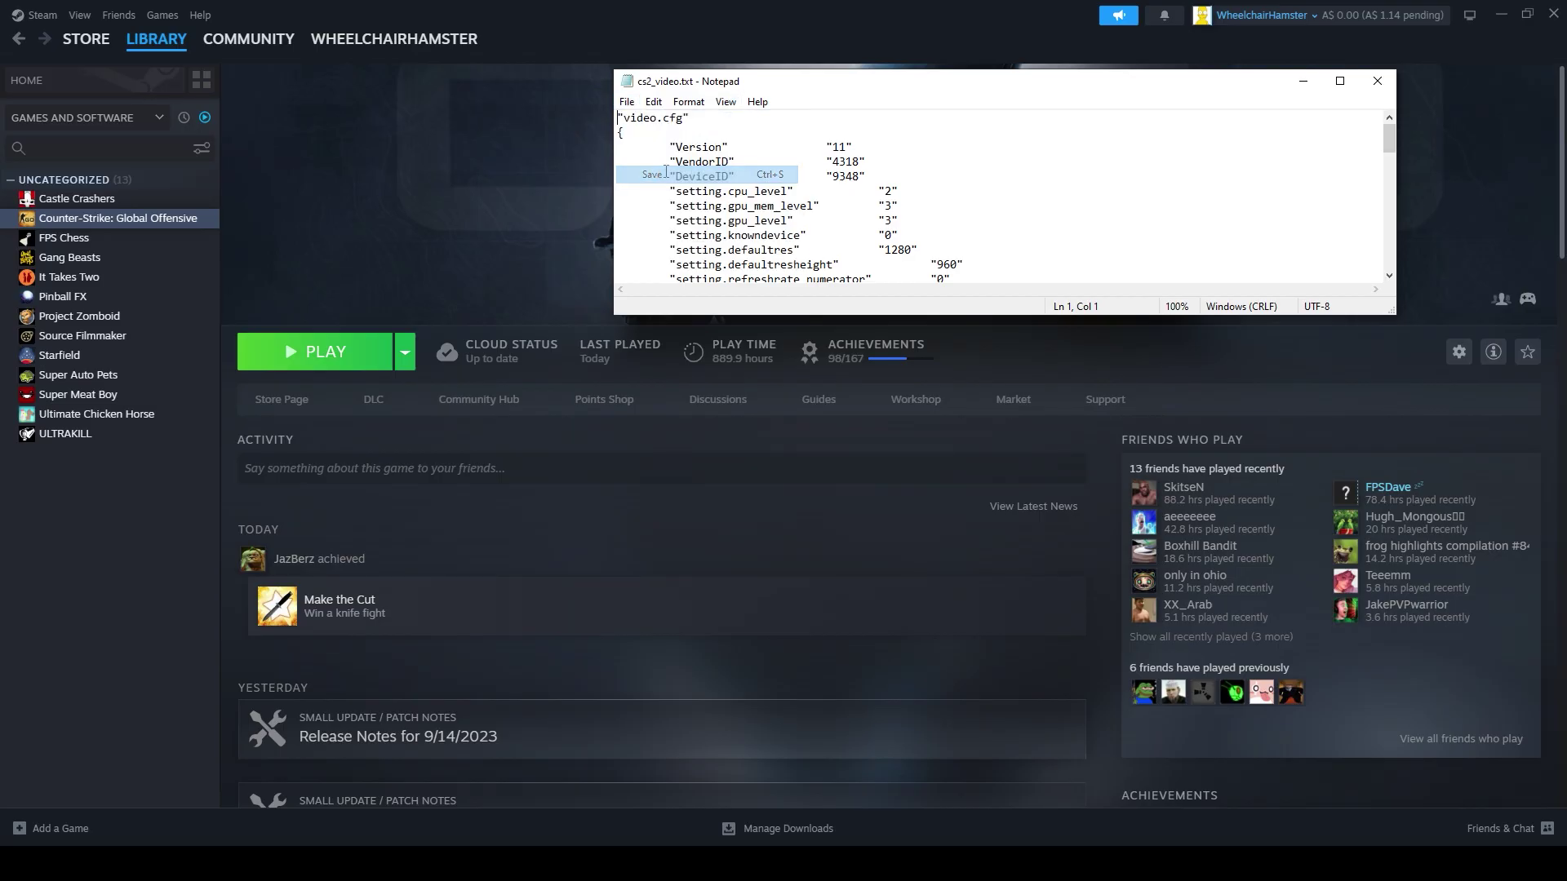
{"action": "left_click", "coordinate": [1377, 82]}
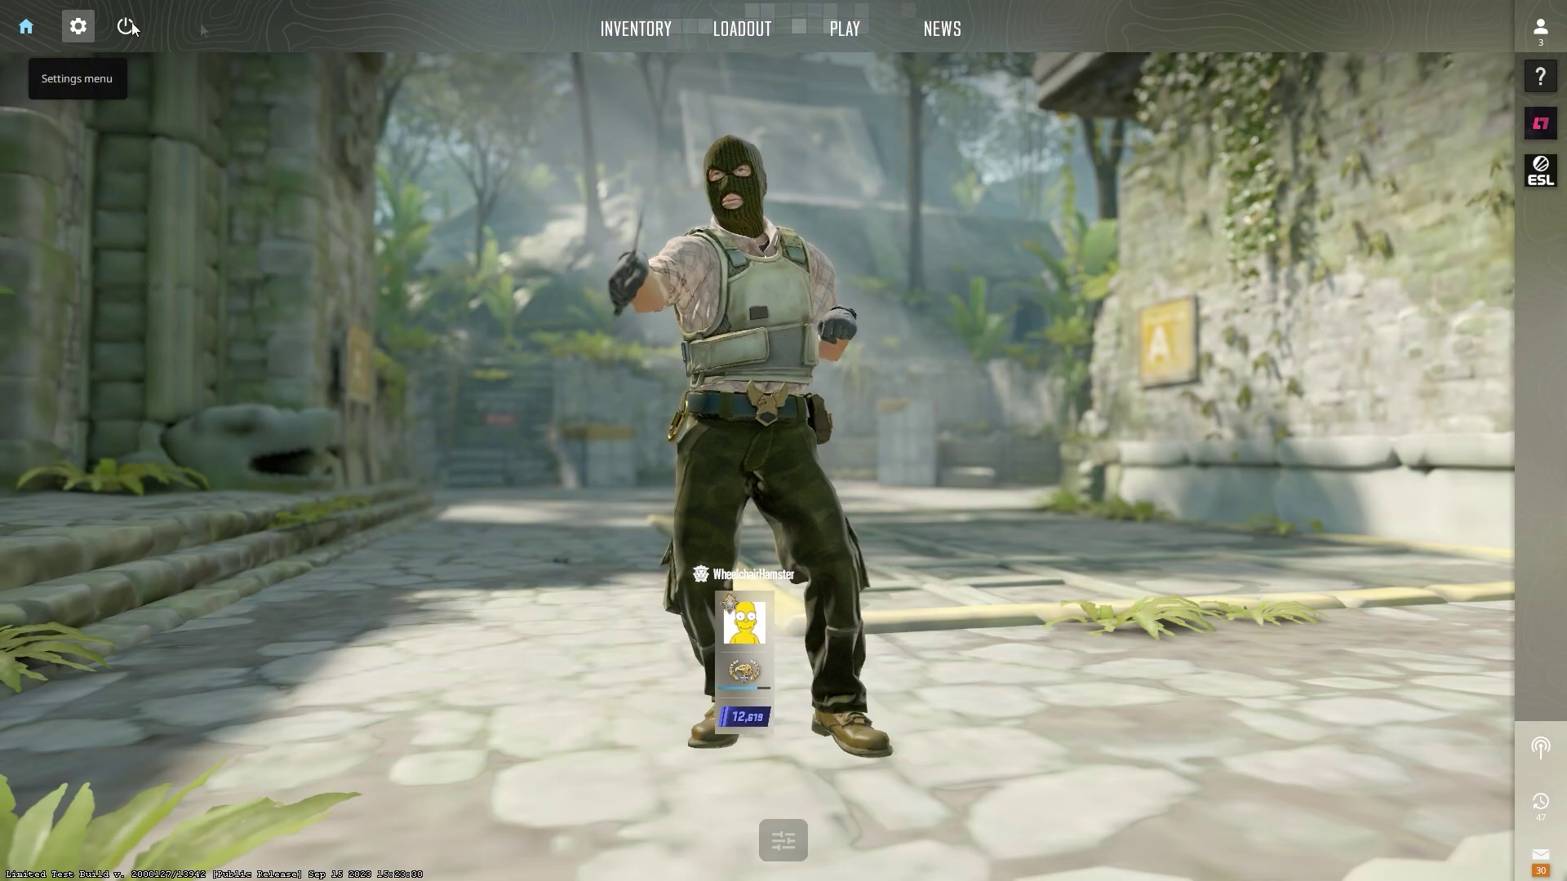
Step: In Counter-Strike 2, set Global Shadow Quality to Very High in the advanced video settings and return to the main menu
{"action": "left_click", "coordinate": [77, 26]}
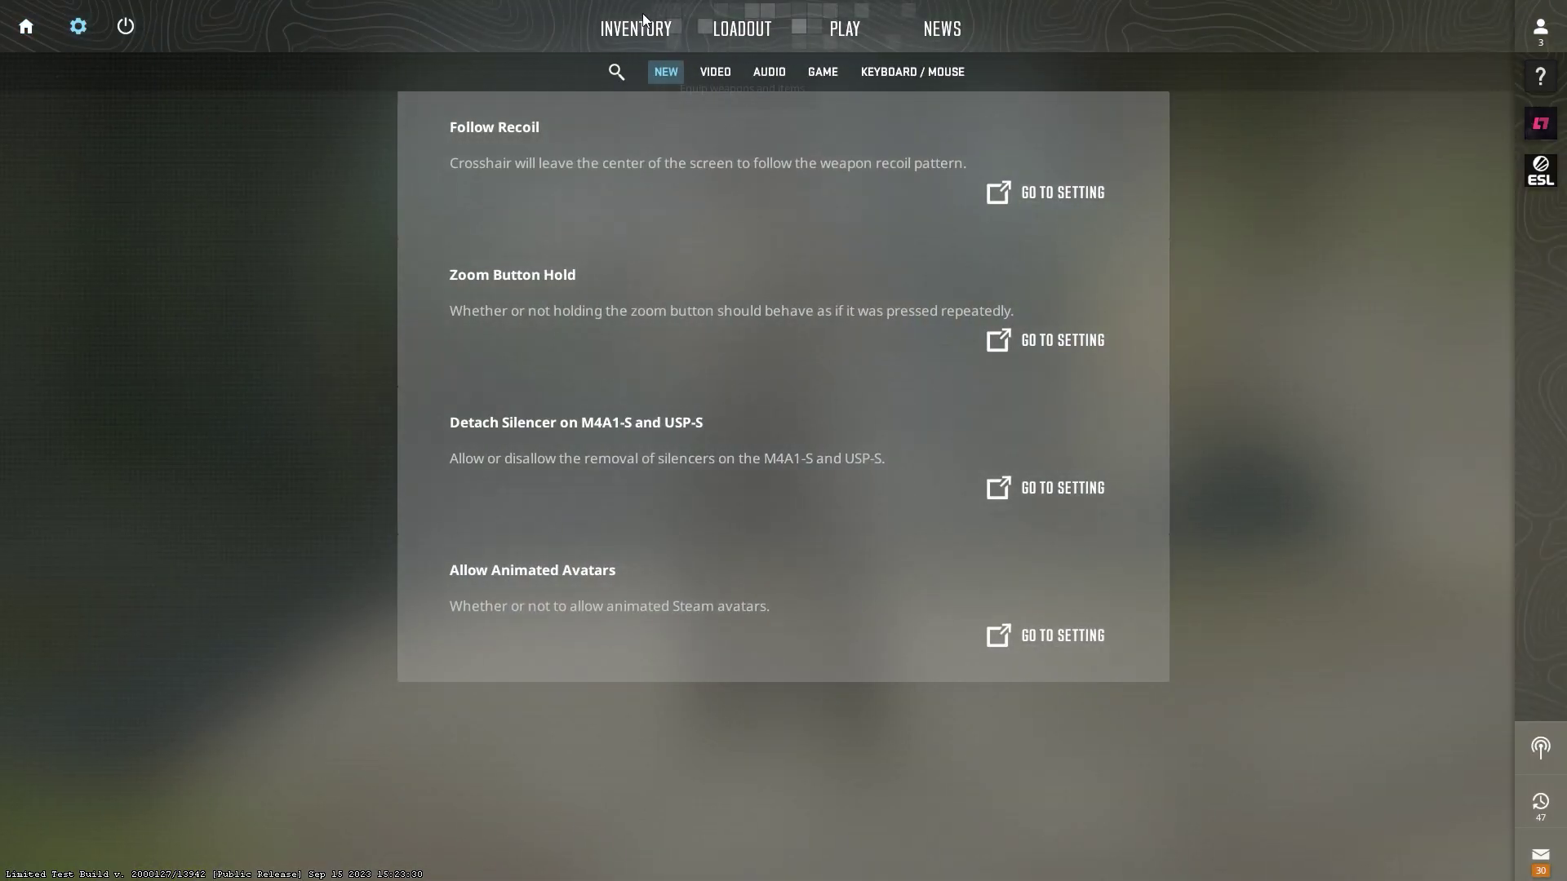
{"action": "left_click", "coordinate": [715, 71]}
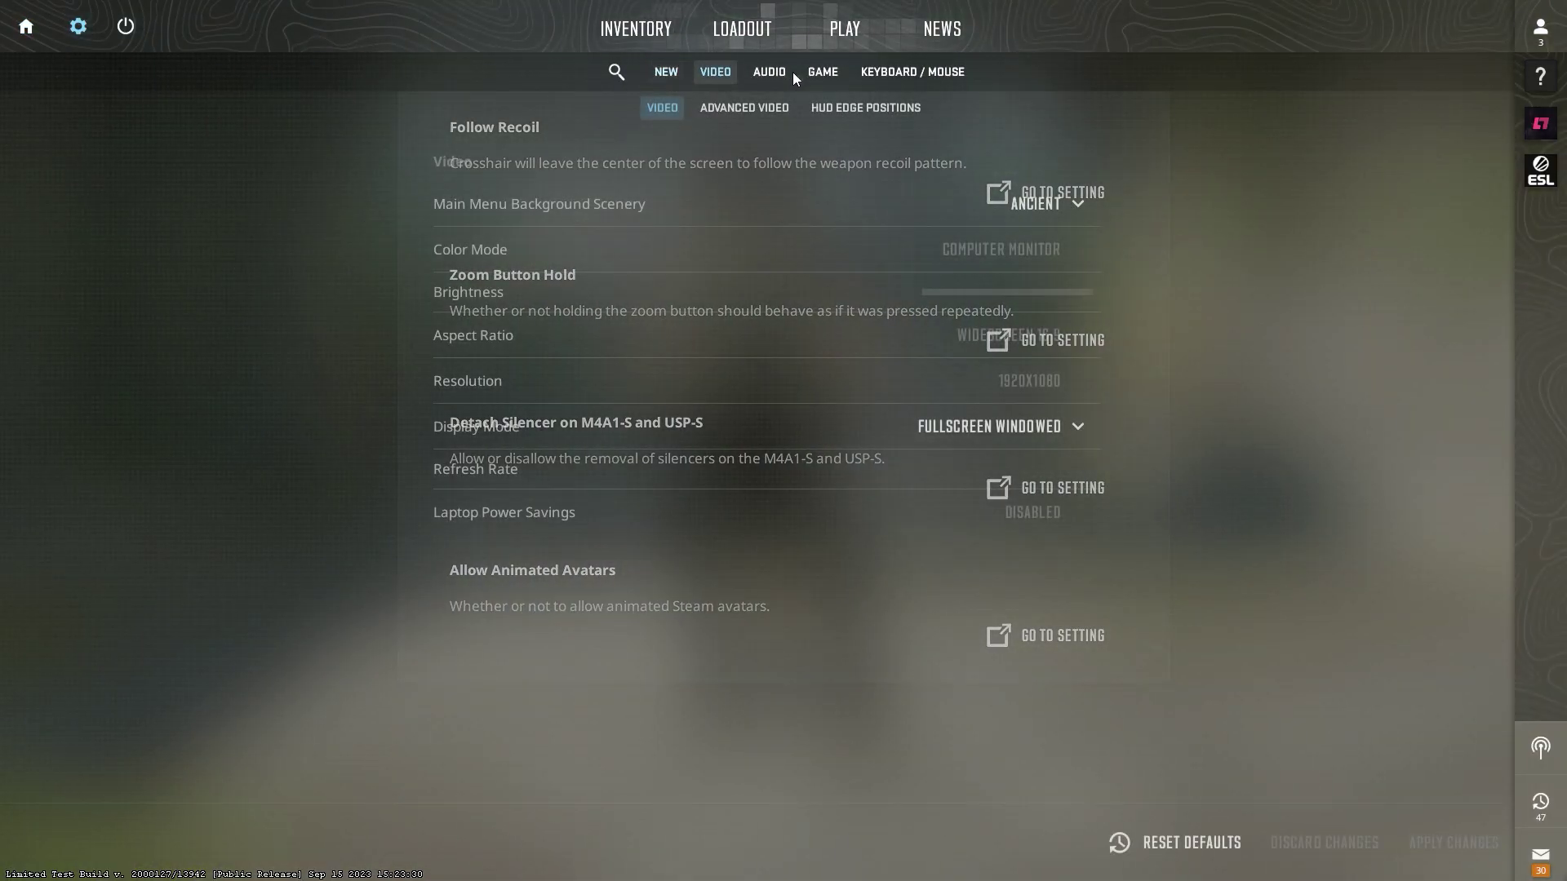
{"action": "left_click", "coordinate": [757, 108]}
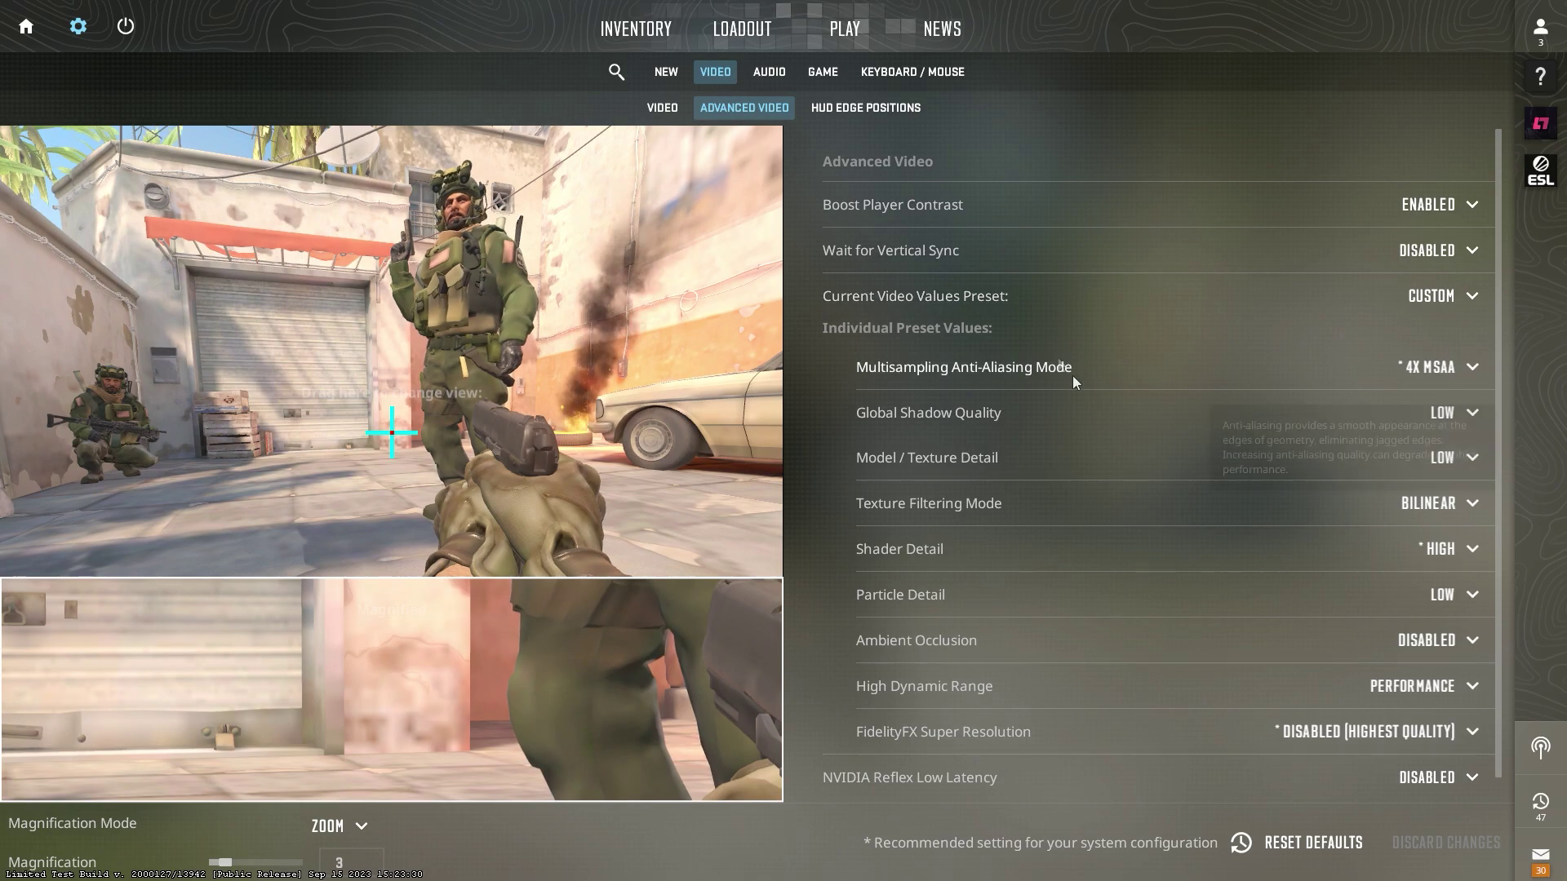
{"action": "scroll", "coordinate": [1451, 419], "scroll_direction": "down", "scroll_amount": 1}
{"action": "left_click", "coordinate": [1456, 390]}
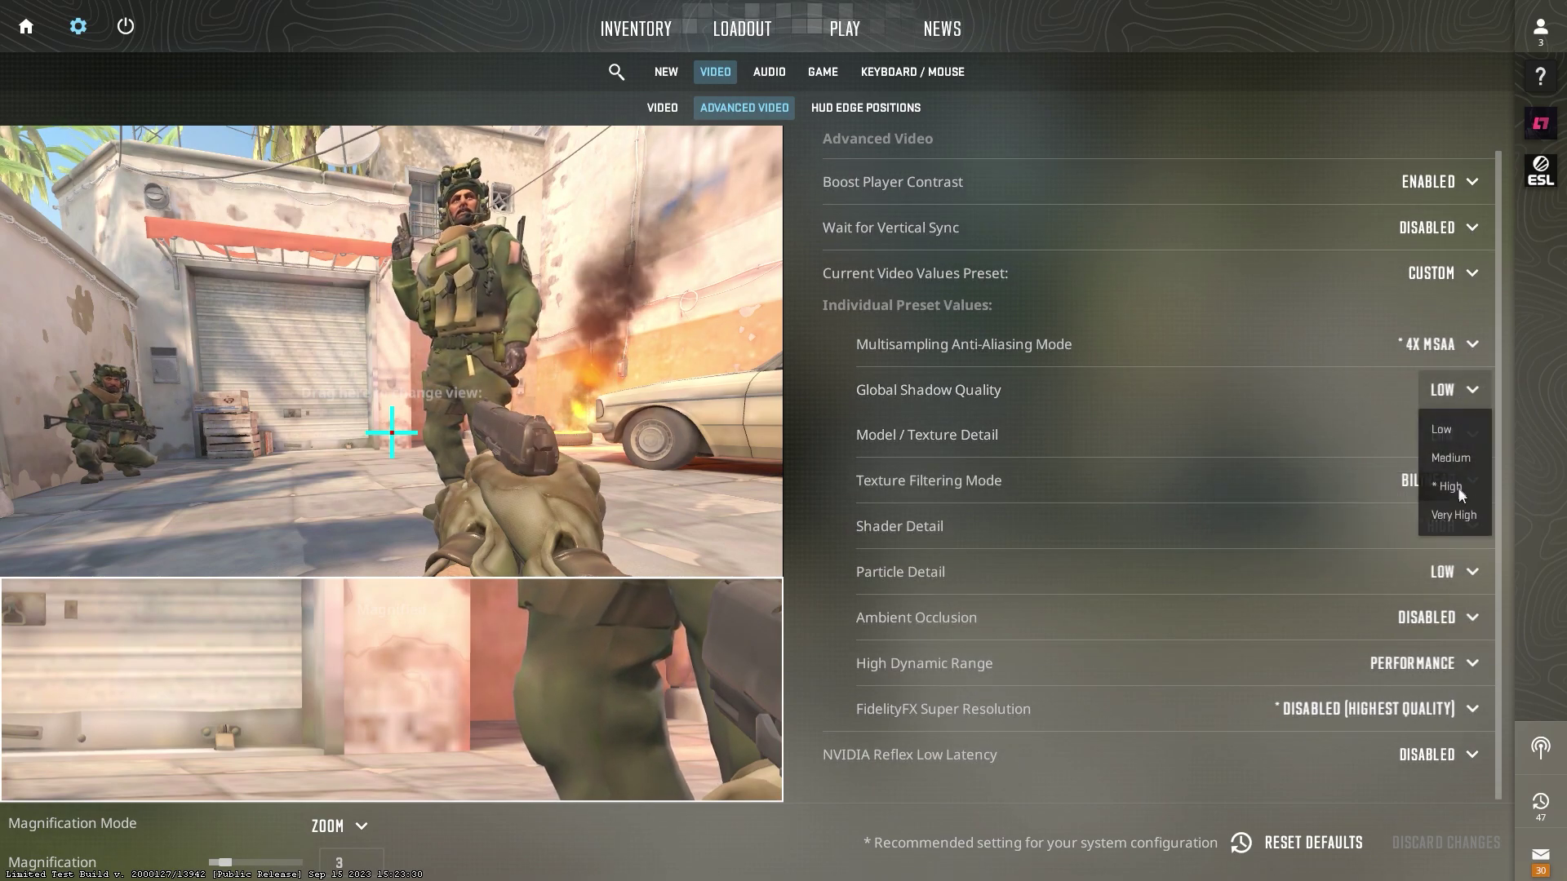
{"action": "left_click", "coordinate": [1455, 514]}
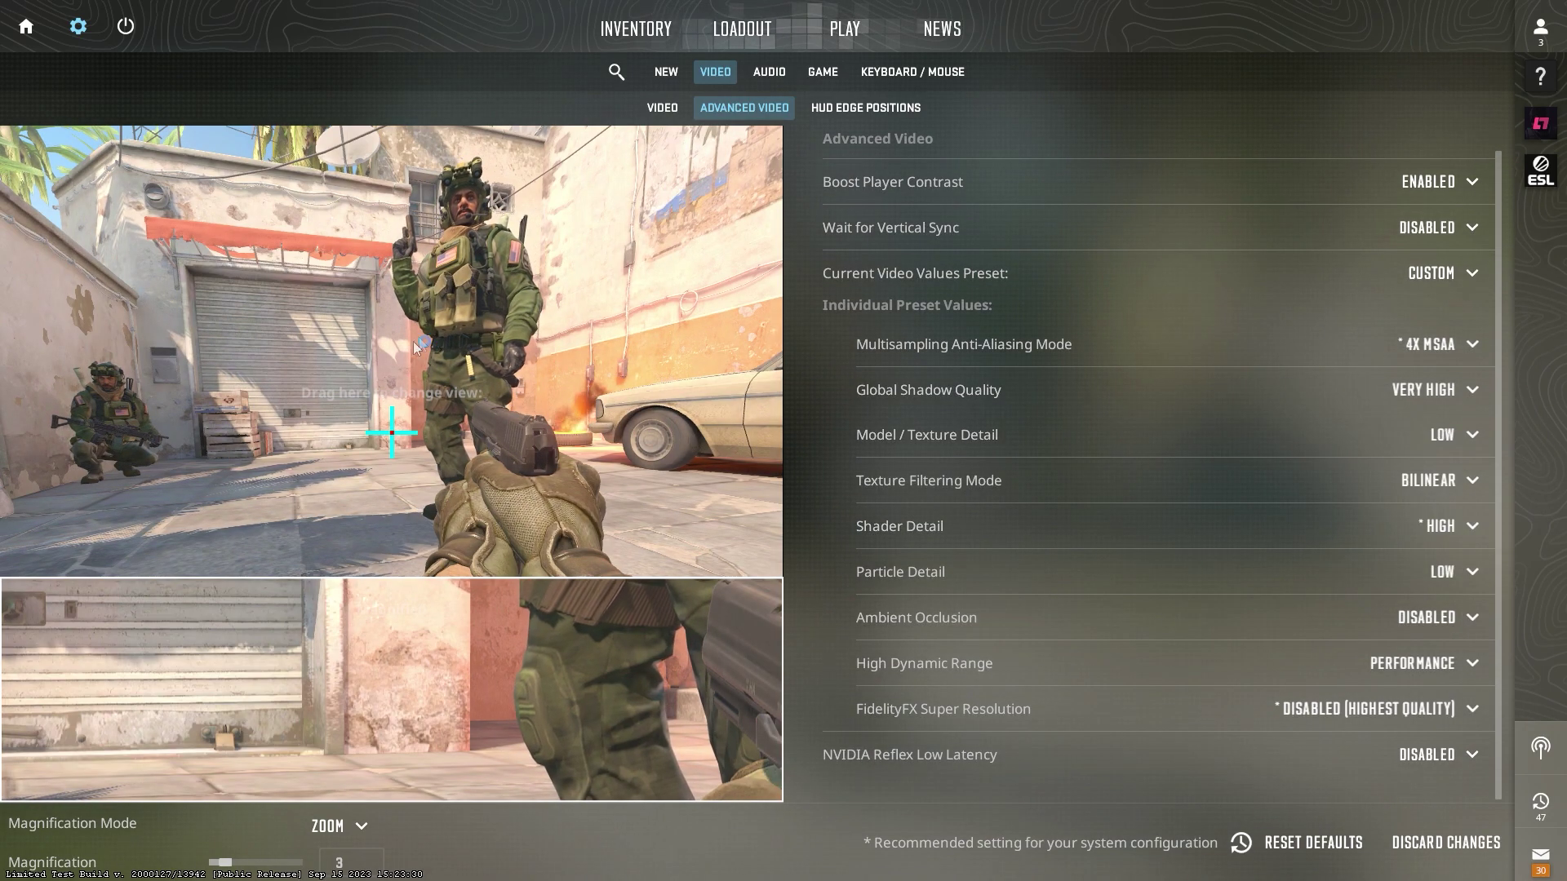
{"action": "left_click", "coordinate": [26, 26]}
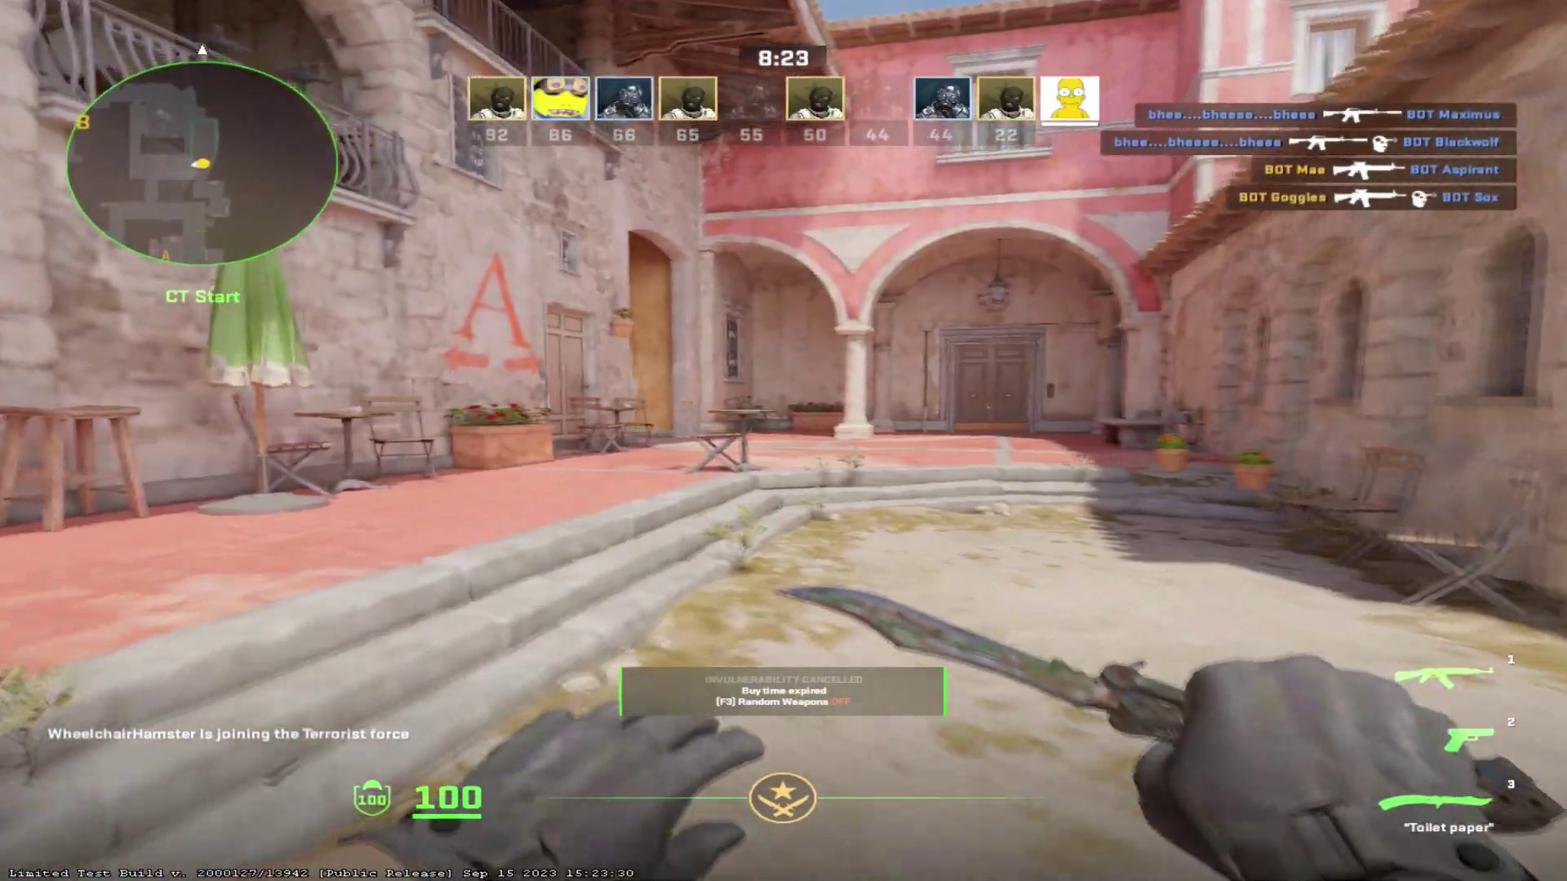
{"action": "key", "text": "w"}
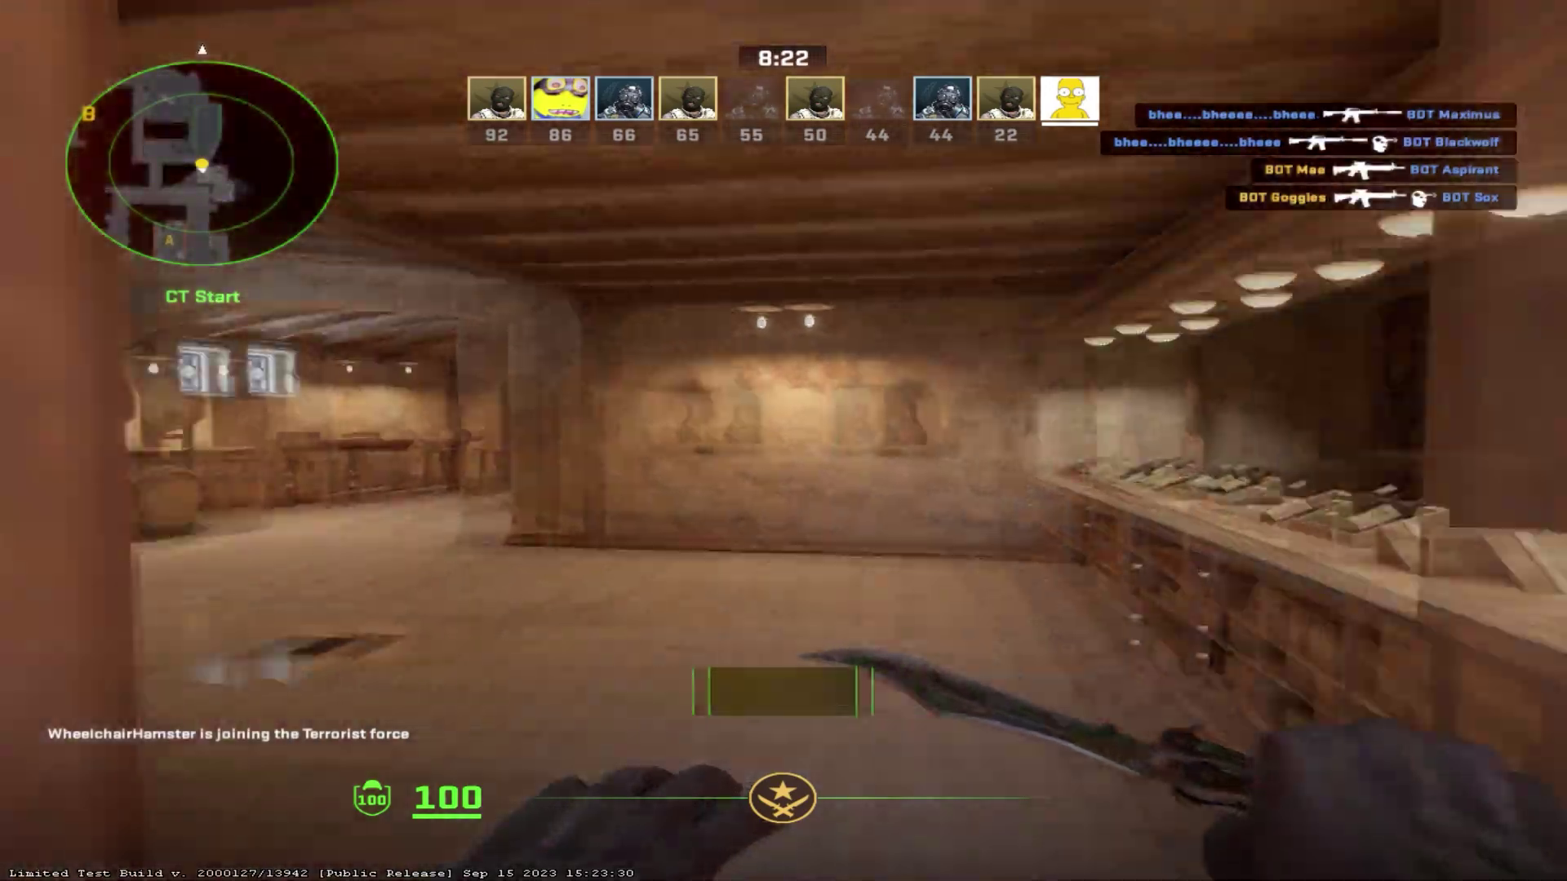
{"action": "key", "text": "z"}
{"action": "key", "text": "1"}
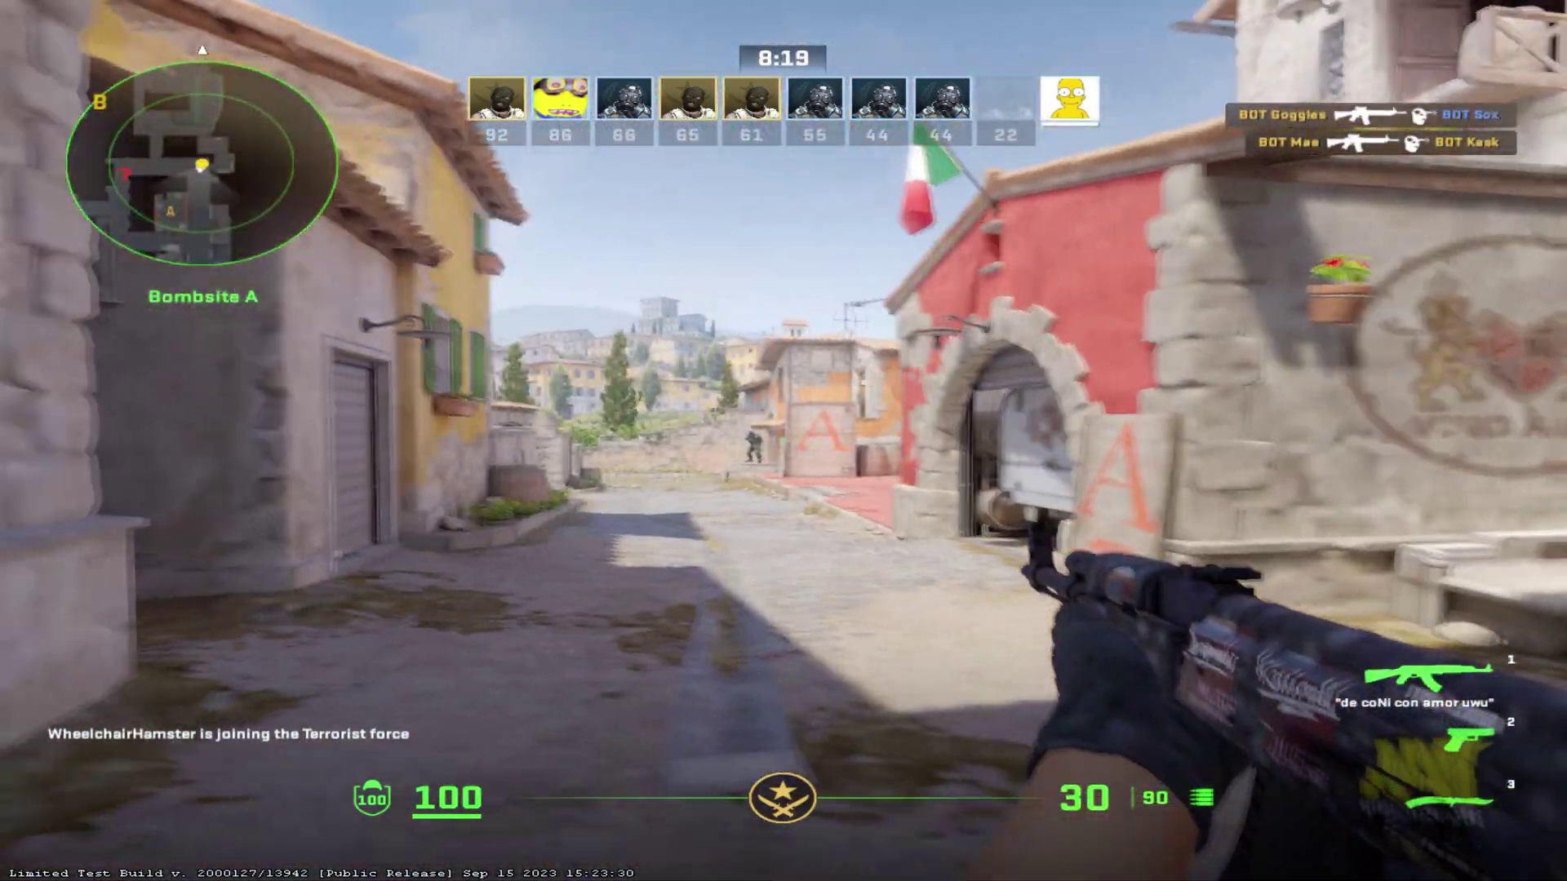
{"action": "left_click", "coordinate": [784, 441]}
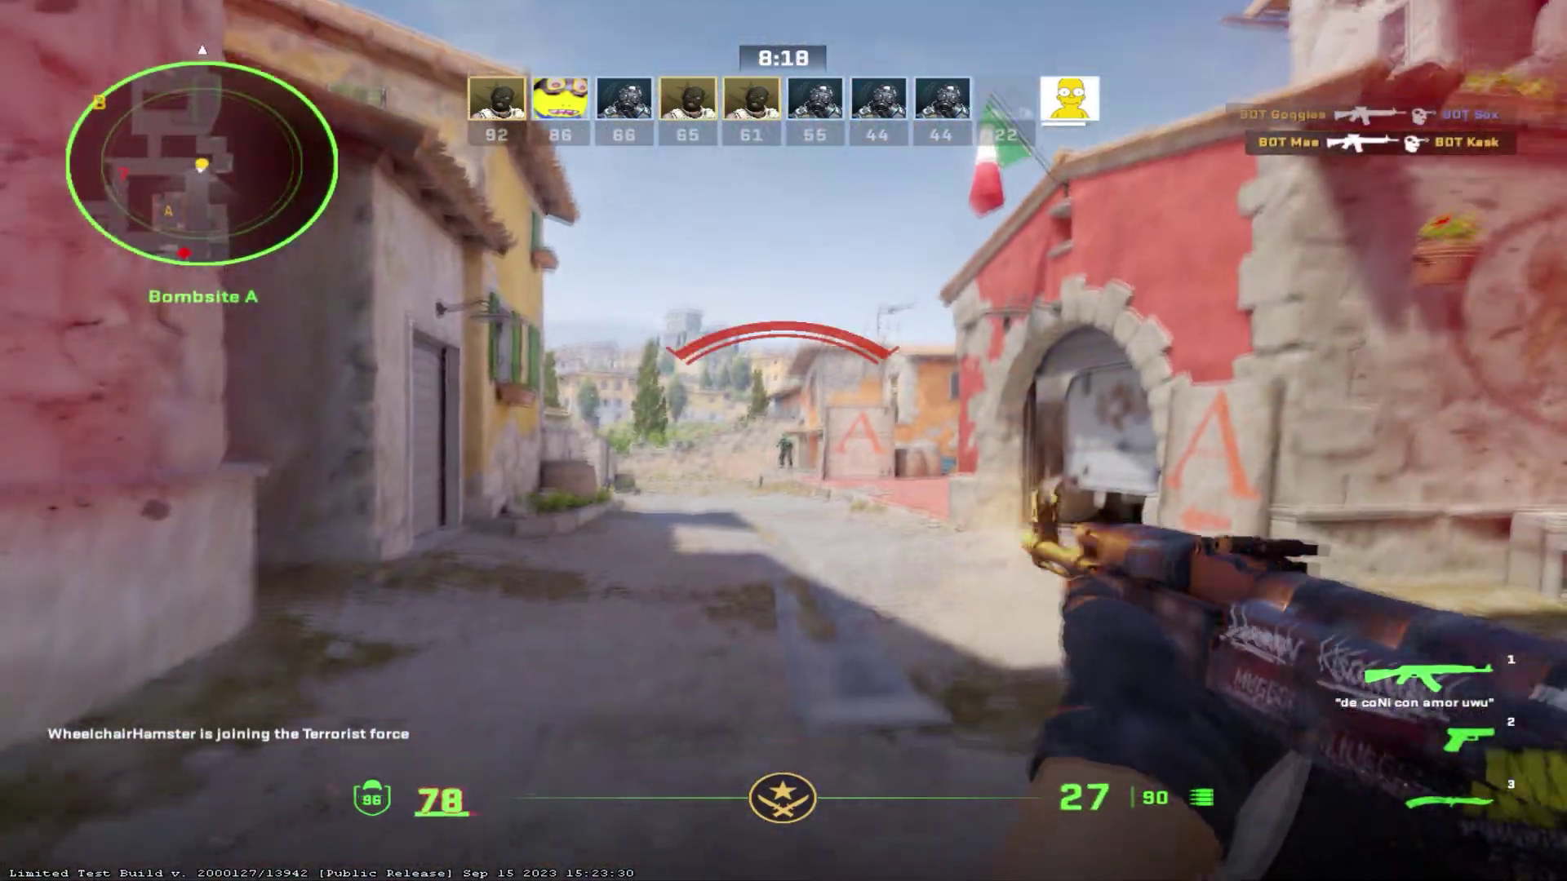
{"action": "left_click", "coordinate": [784, 441]}
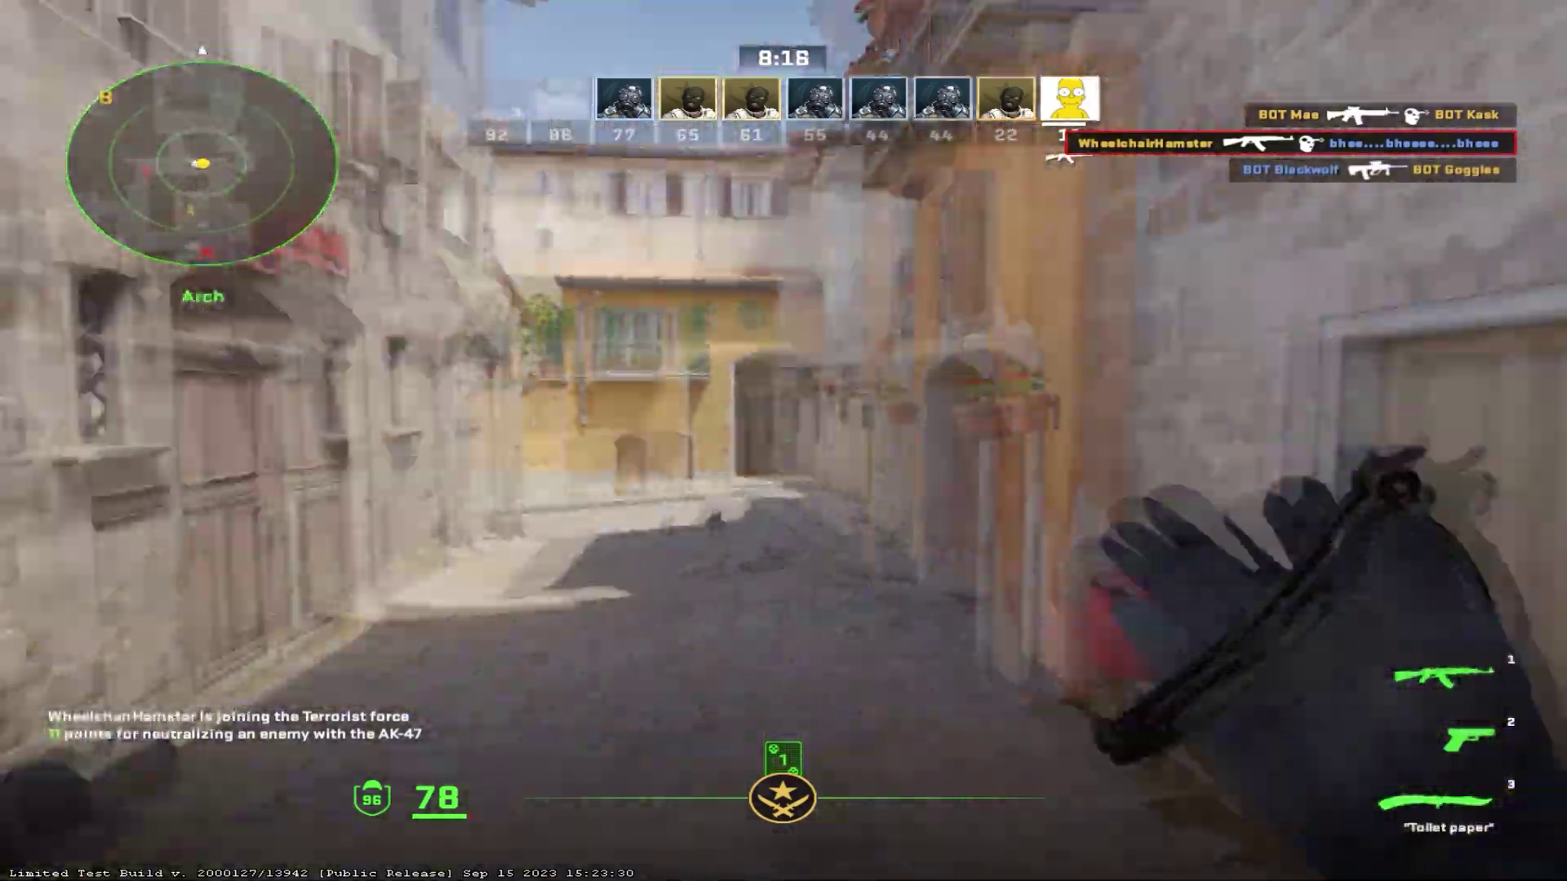
{"action": "key", "text": "1"}
{"action": "left_click", "coordinate": [784, 441]}
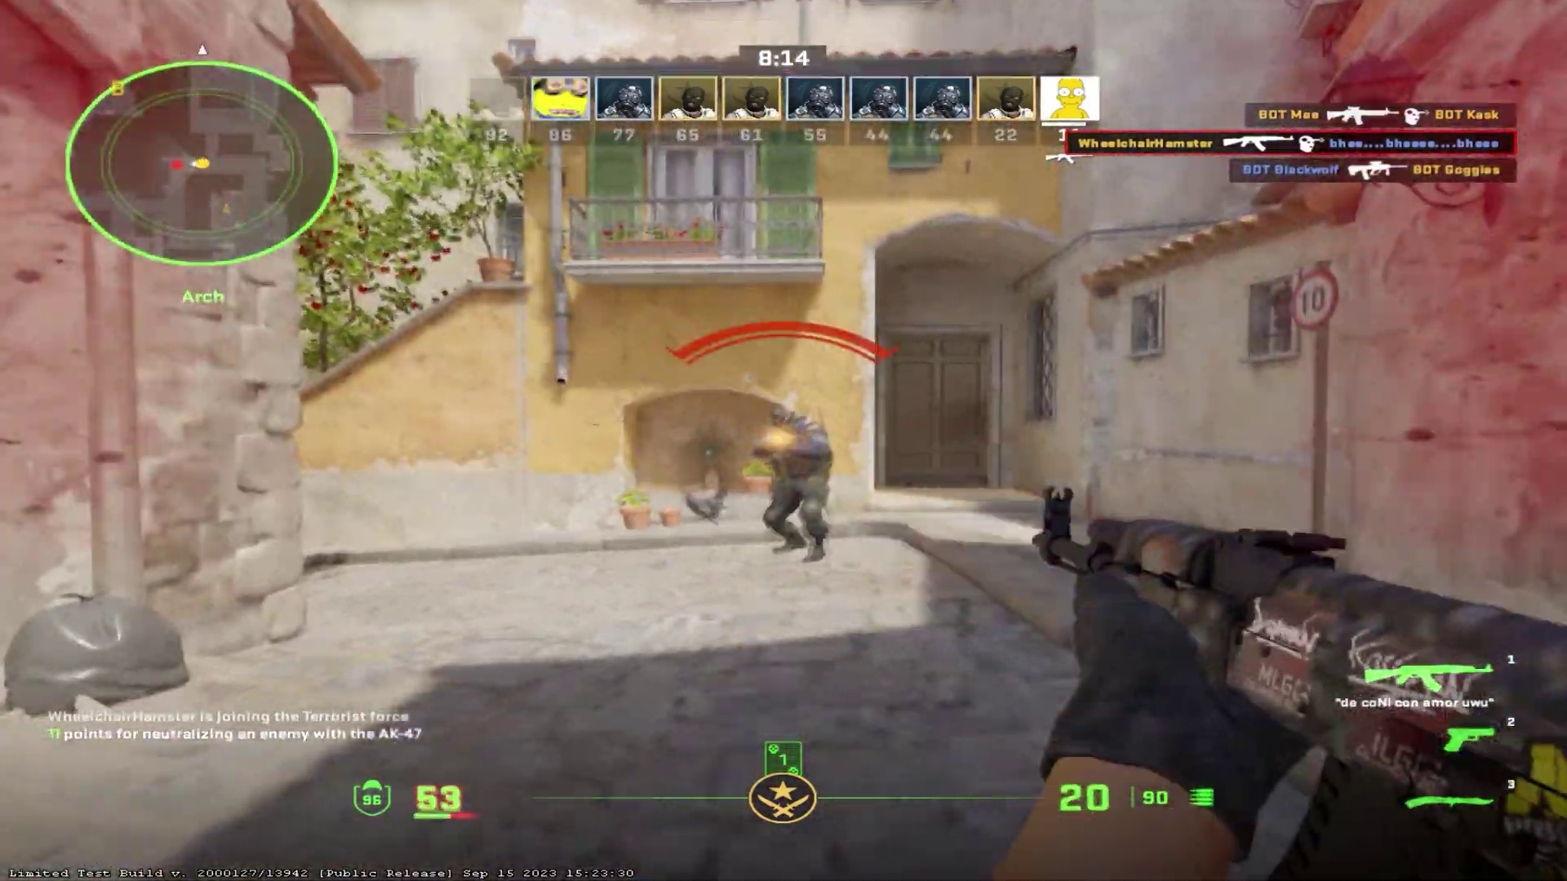
{"action": "left_click", "coordinate": [783, 441]}
{"action": "key", "text": "f"}
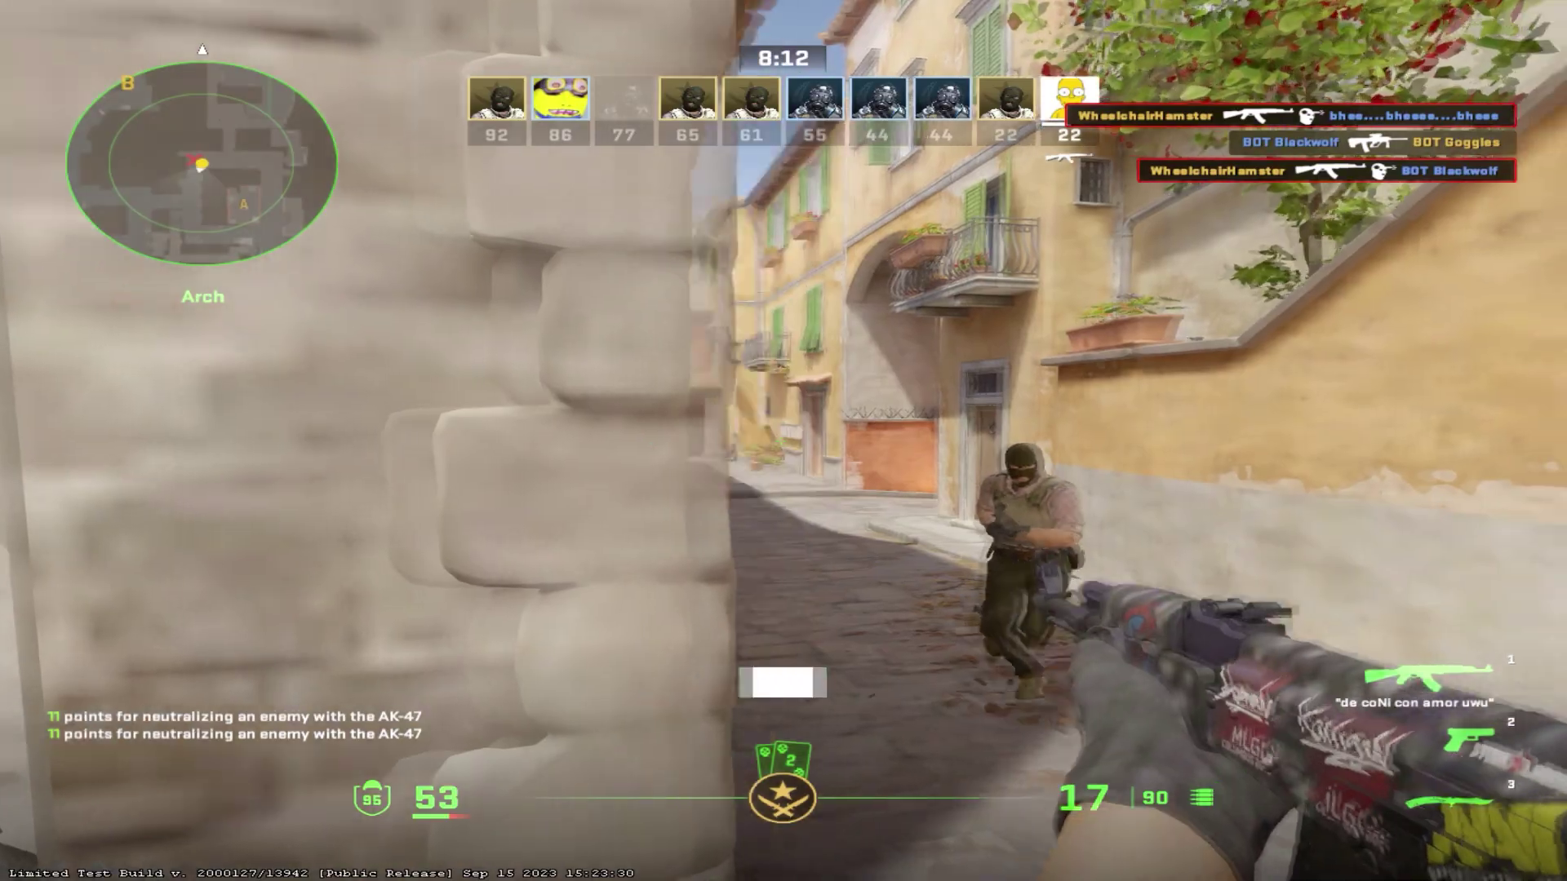
{"action": "left_click", "coordinate": [783, 440]}
{"action": "key", "text": "3"}
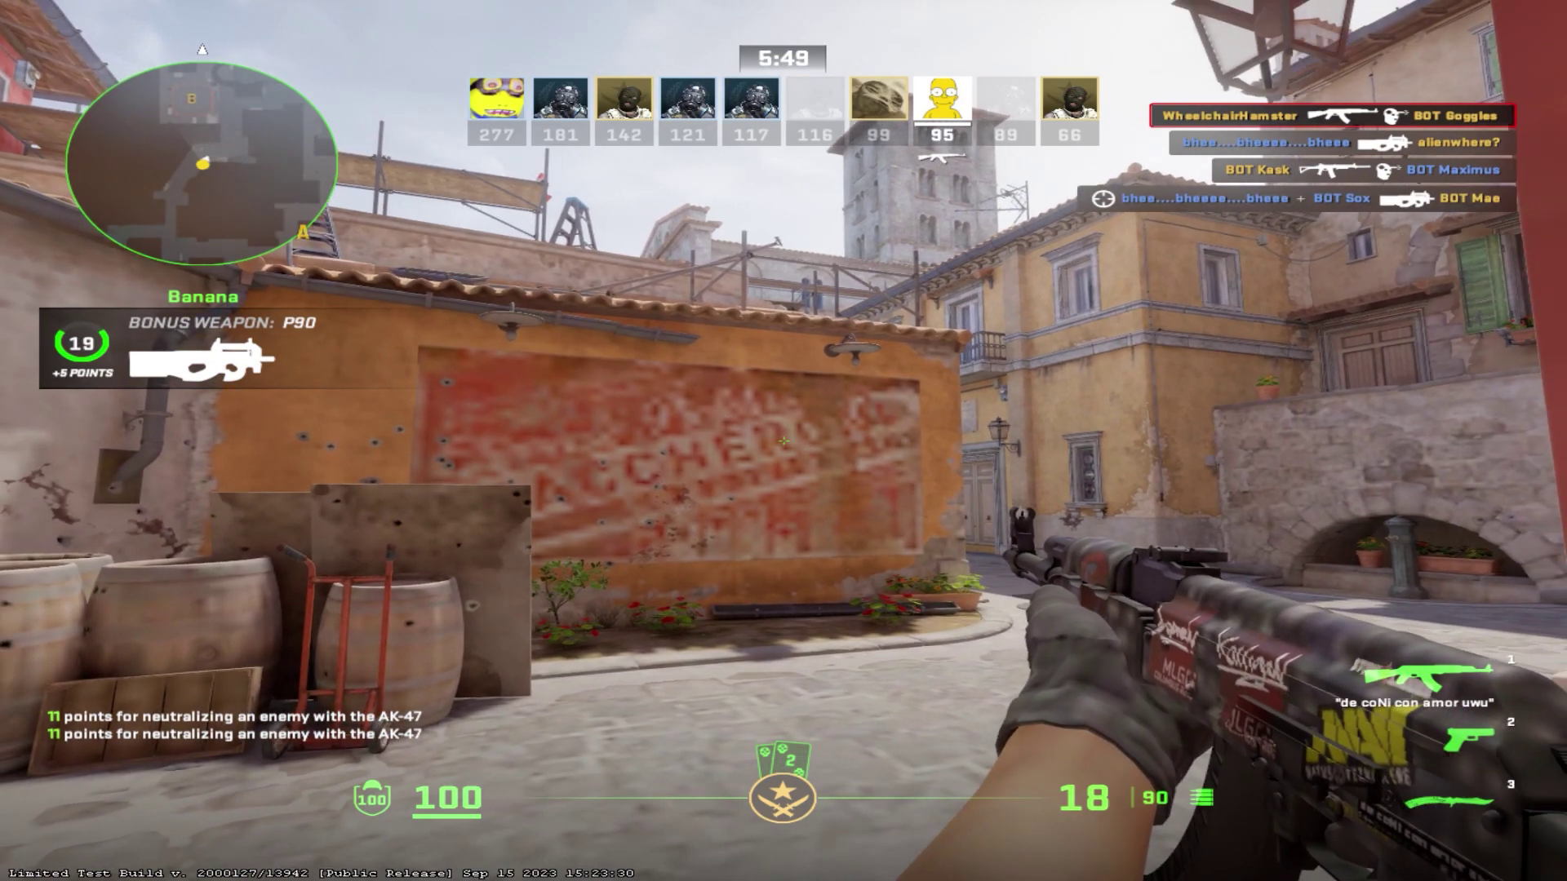
{"action": "key", "text": "3"}
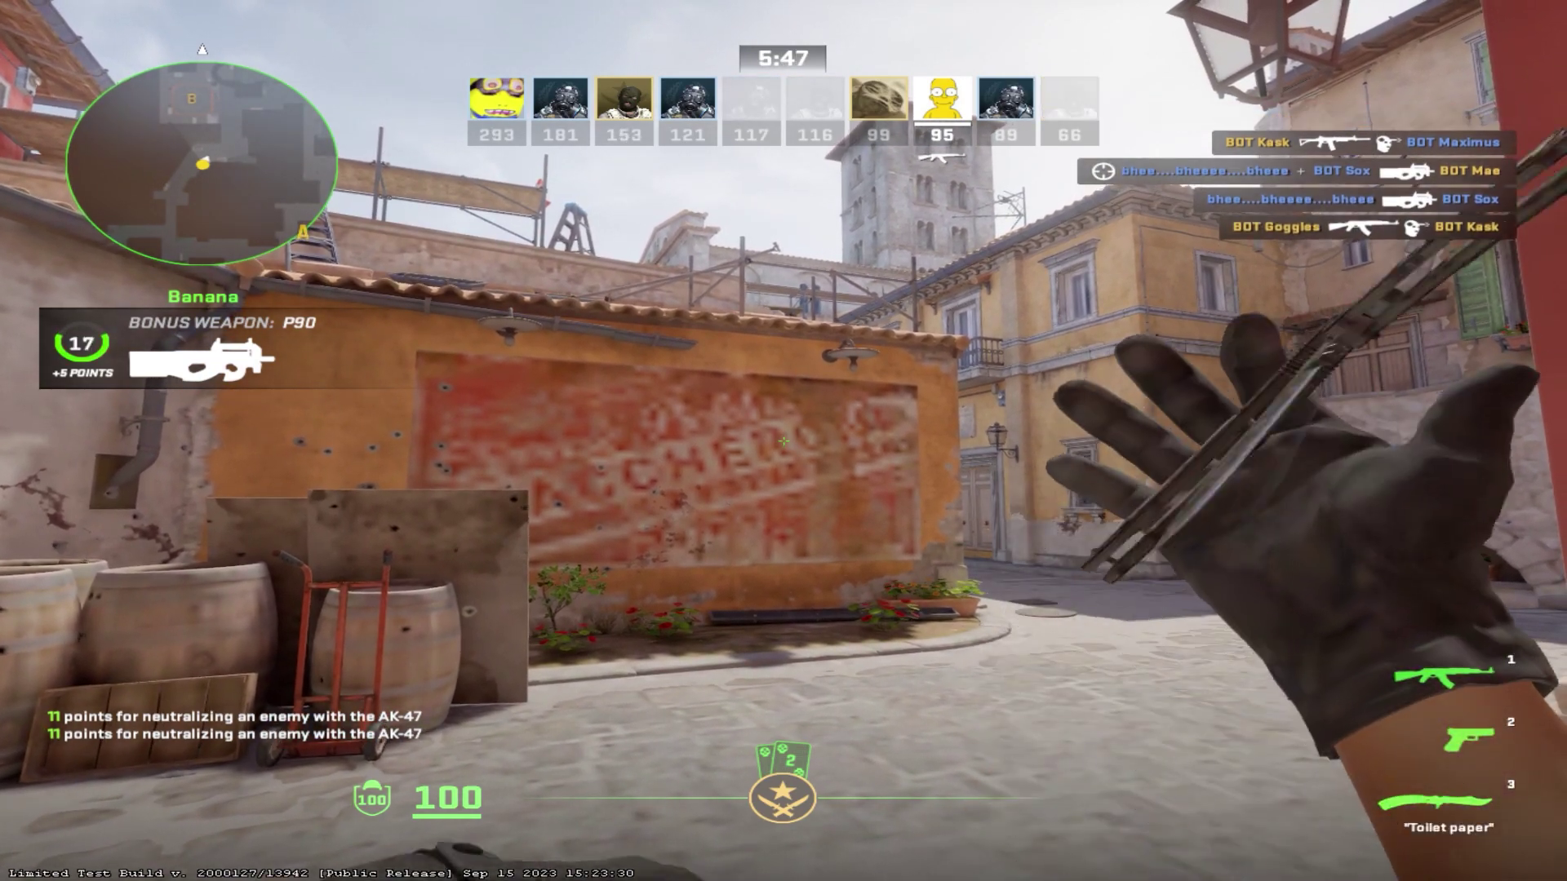